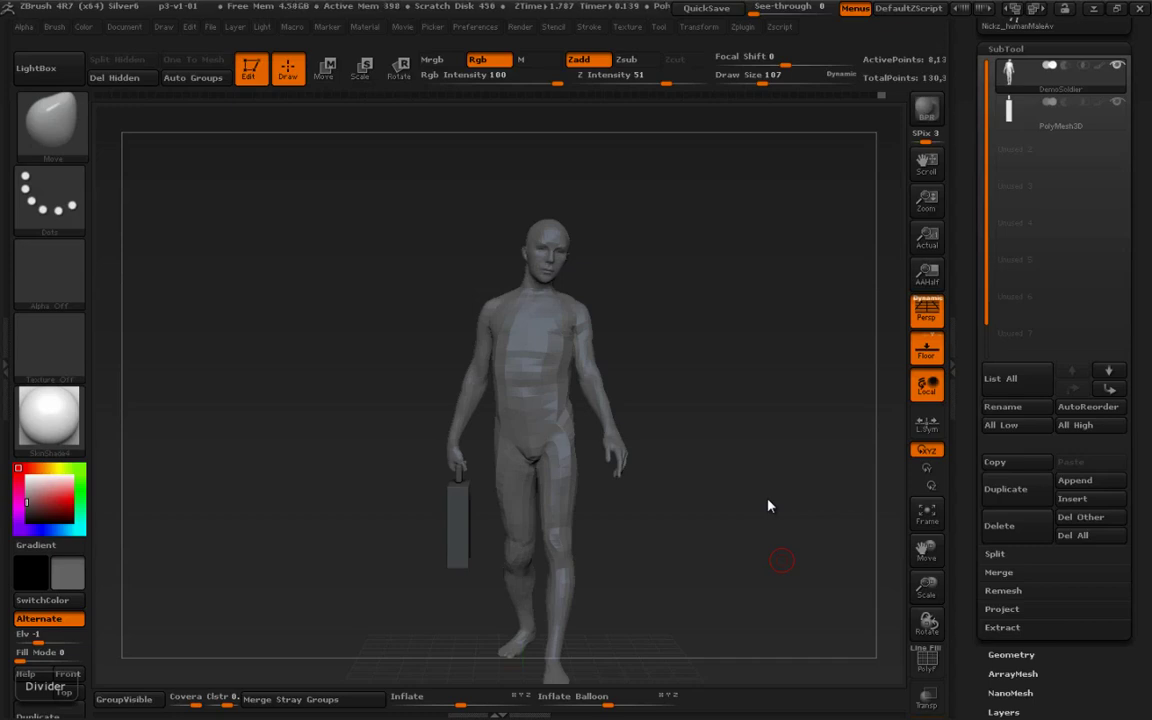
Step: Hide the PolyMesh3D box subtool hanging from the figure's hand
{"action": "mouse_move", "coordinate": [768, 506]}
{"action": "left_mouse_down"}
{"action": "mouse_move", "coordinate": [784, 512]}
{"action": "mouse_move", "coordinate": [801, 613]}
{"action": "mouse_move", "coordinate": [591, 519]}
{"action": "mouse_move", "coordinate": [810, 594]}
{"action": "mouse_move", "coordinate": [757, 524]}
{"action": "mouse_move", "coordinate": [841, 586]}
{"action": "mouse_move", "coordinate": [773, 524]}
{"action": "left_mouse_up"}
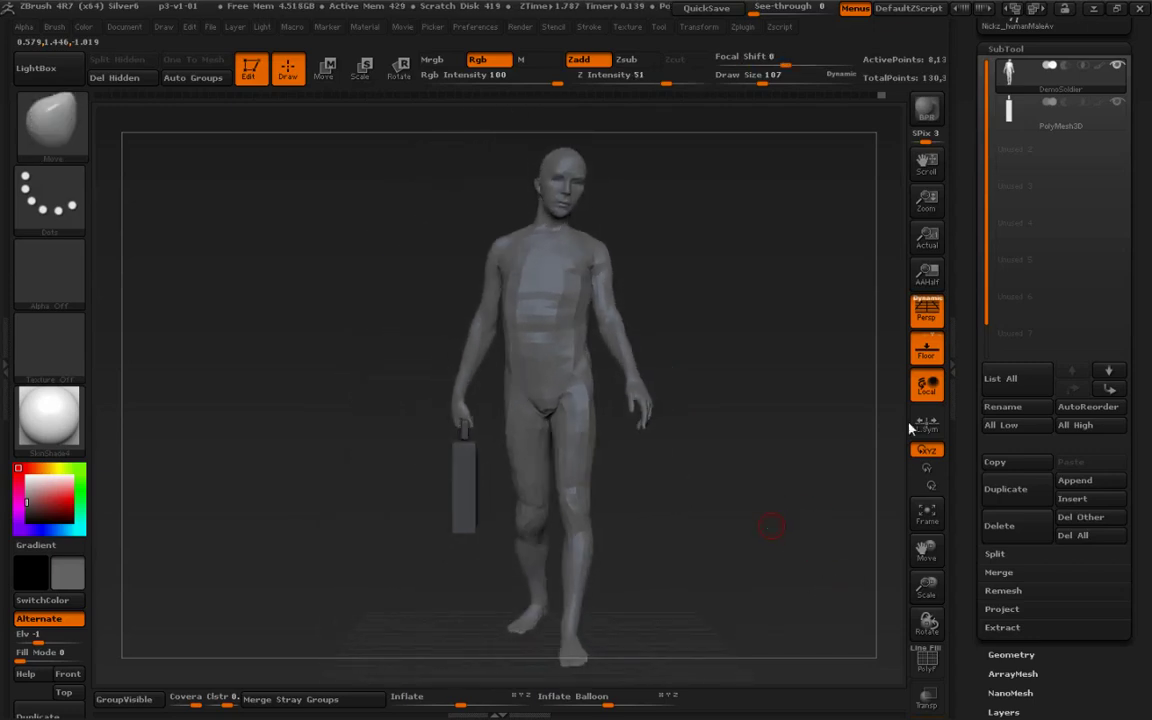
{"action": "left_click", "coordinate": [1117, 104]}
{"action": "left_click_drag", "start_coordinate": [812, 560], "coordinate": [745, 338]}
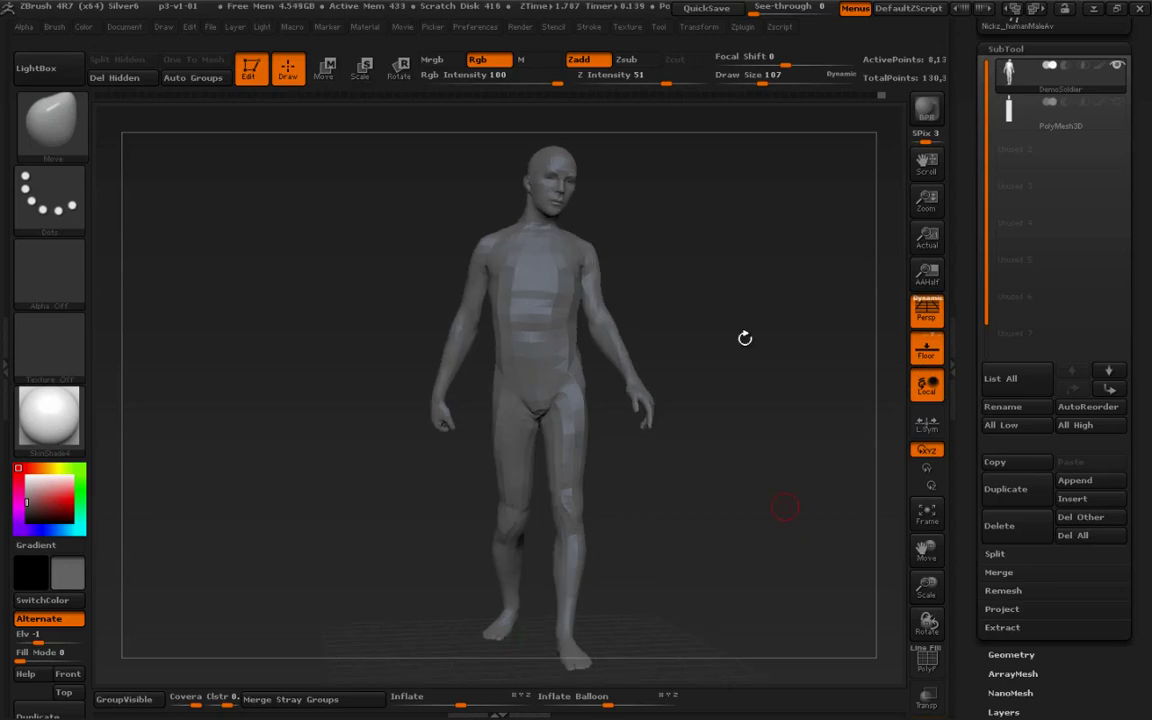
{"action": "left_click_drag", "start_coordinate": [670, 417], "coordinate": [825, 517]}
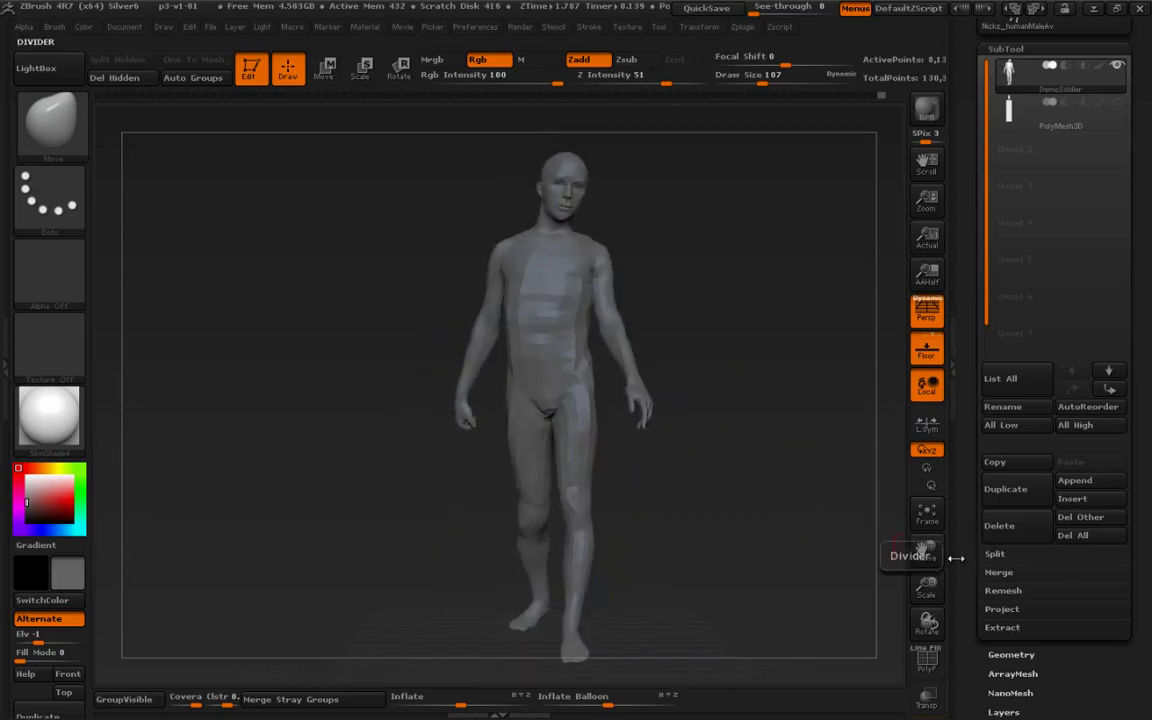
Step: Append the PolyMesh3D1 star as a new subtool and make it the active one
{"action": "left_click", "coordinate": [1076, 481]}
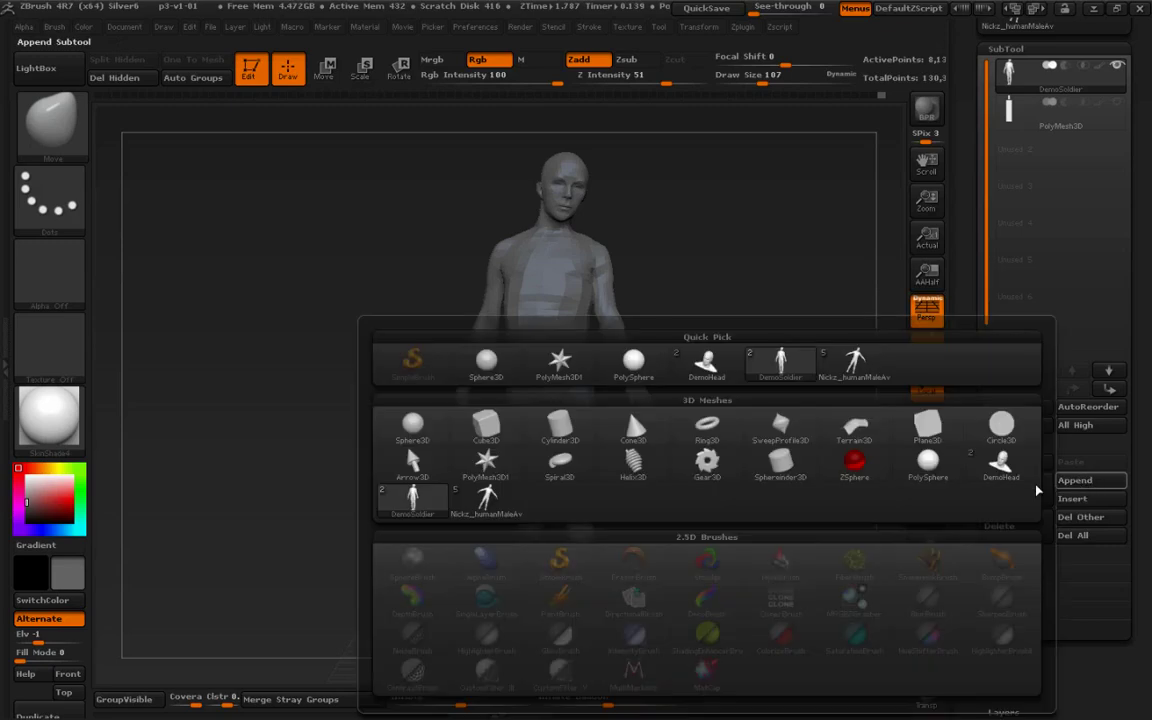
{"action": "left_click", "coordinate": [559, 362]}
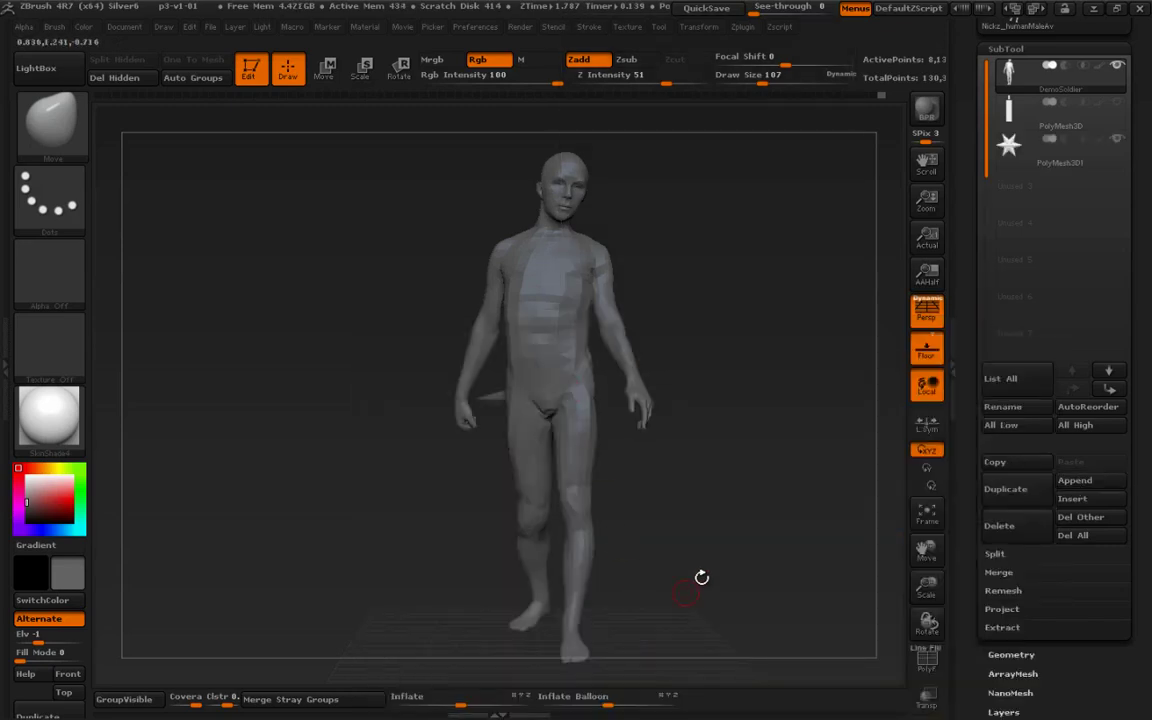
{"action": "left_click", "coordinate": [1008, 157]}
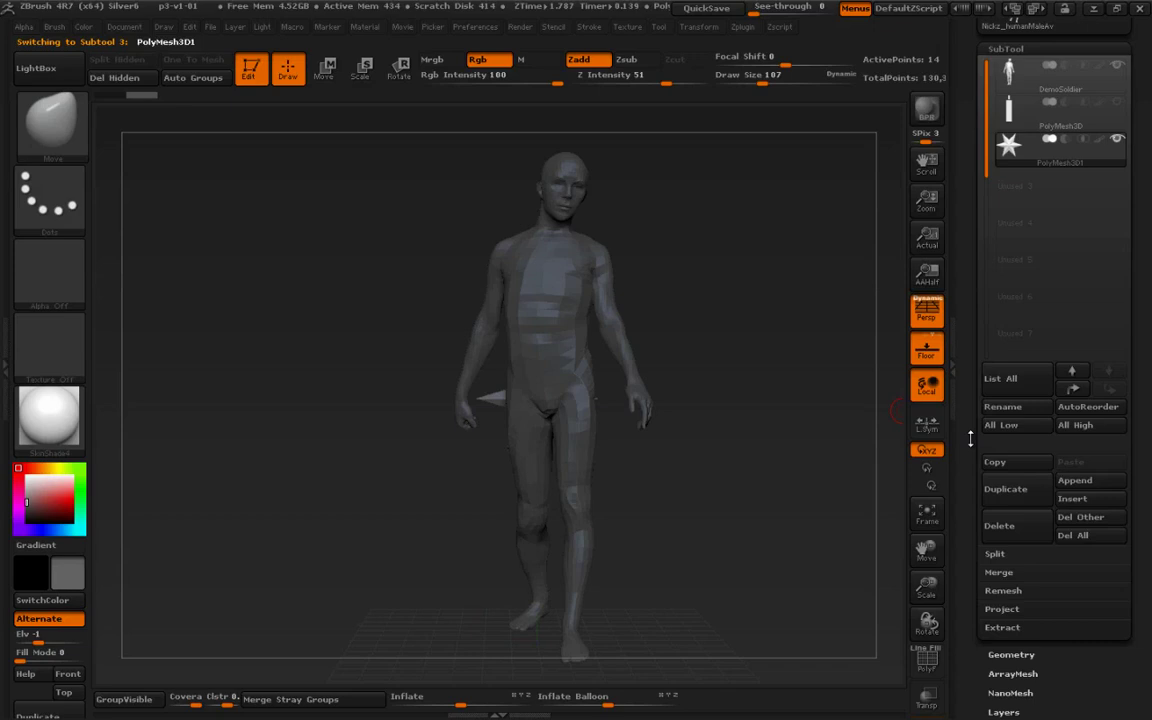
Step: Set the initialize X, Y and Z resolution to 1 and turn the star into a QCube
{"action": "scroll", "coordinate": [1010, 410], "scroll_direction": "down", "scroll_amount": 10}
{"action": "scroll", "coordinate": [1024, 405], "scroll_direction": "down", "scroll_amount": 5}
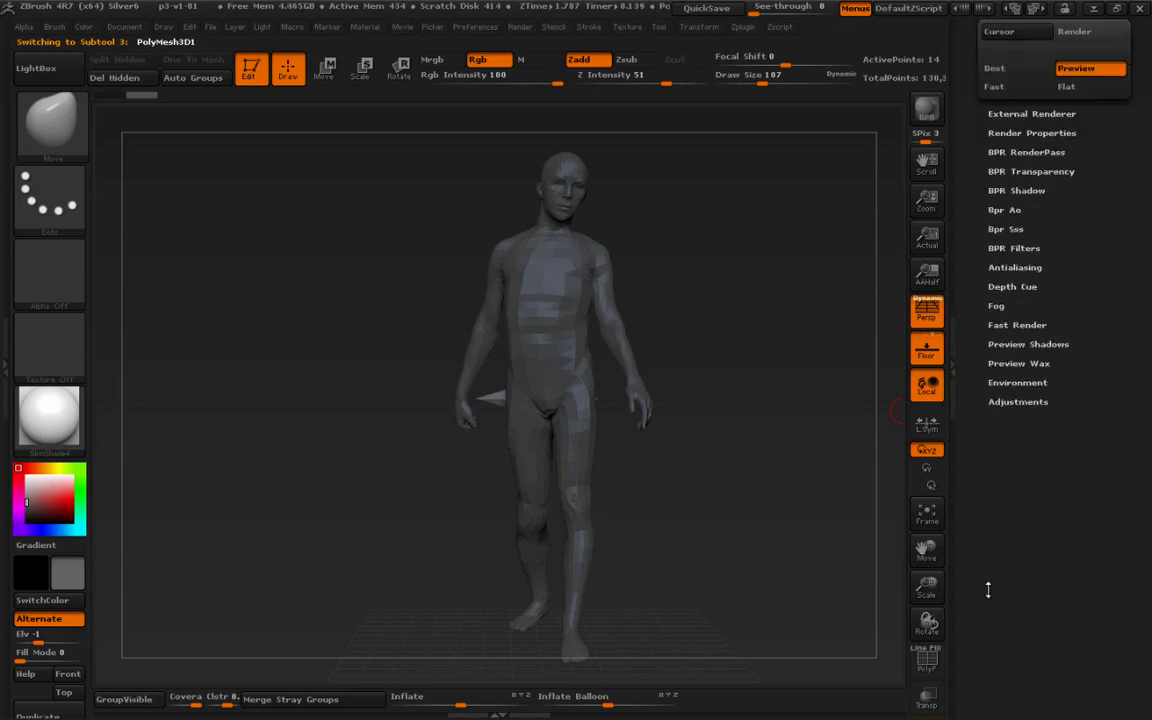
{"action": "scroll", "coordinate": [1091, 395], "scroll_direction": "up", "scroll_amount": 1}
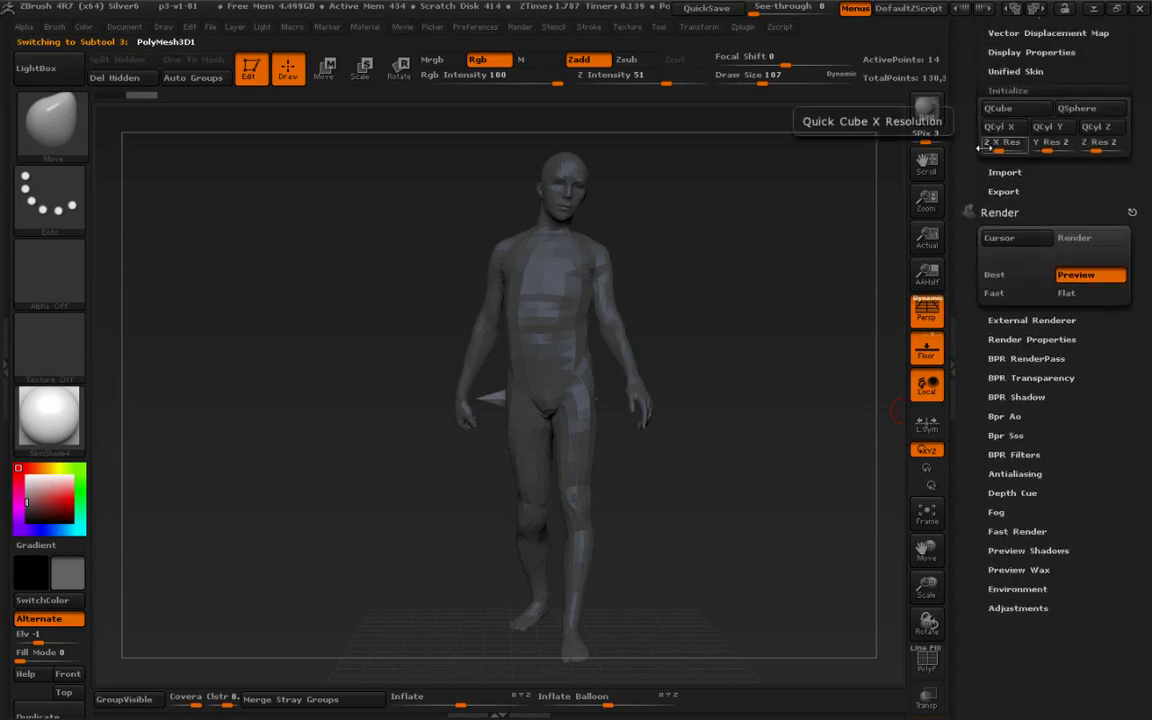
{"action": "left_click_drag", "start_coordinate": [1095, 152], "coordinate": [1065, 155]}
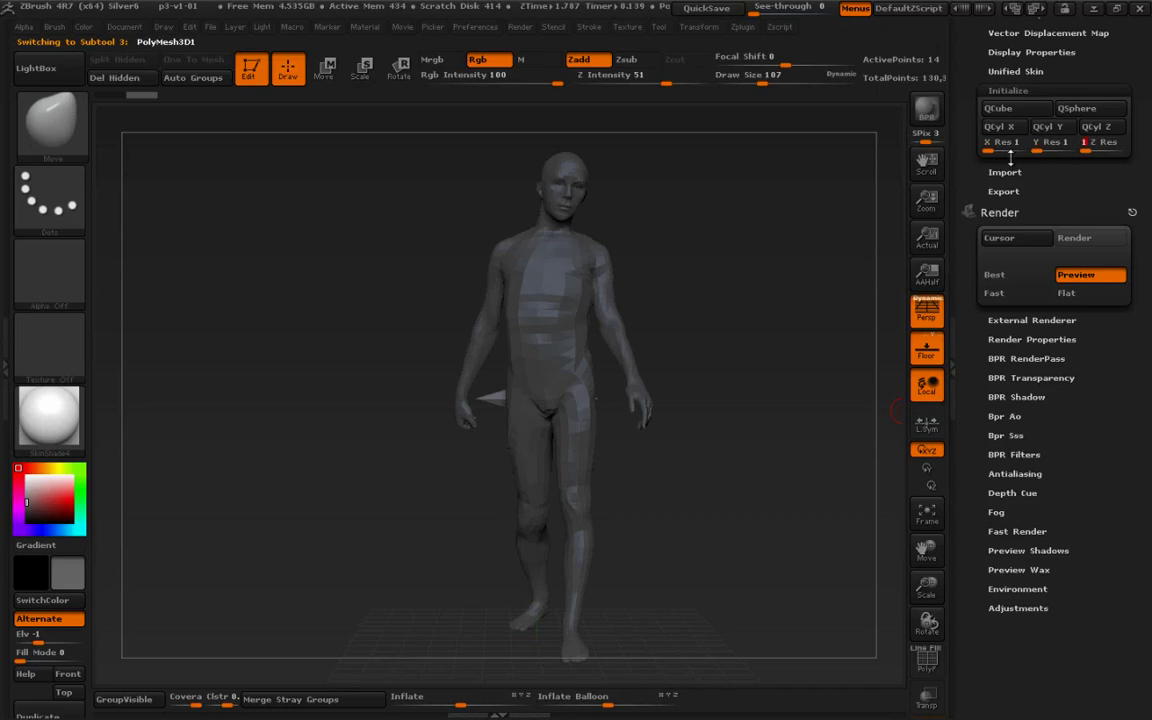
{"action": "left_click", "coordinate": [1008, 112]}
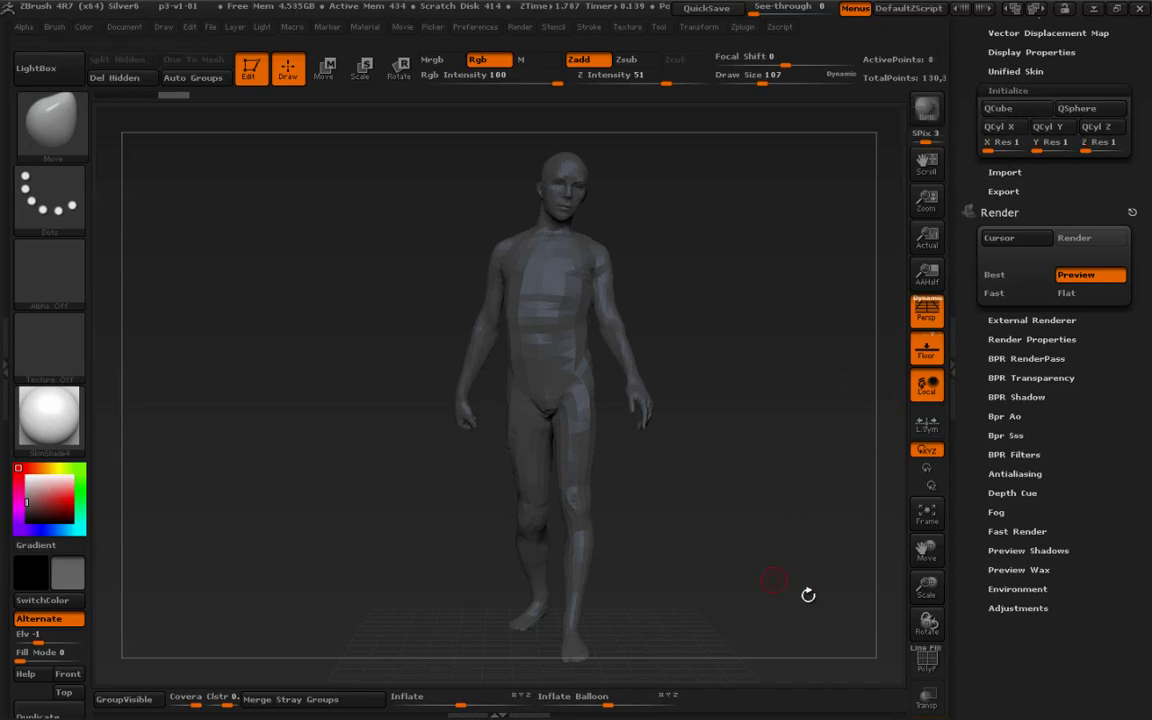
Step: Turn on transparency so the cube can be worked on inside the figure
{"action": "left_click", "coordinate": [935, 689]}
{"action": "left_click_drag", "start_coordinate": [756, 543], "coordinate": [543, 355], "text": "alt"}
{"action": "left_click_drag", "start_coordinate": [785, 572], "coordinate": [462, 220]}
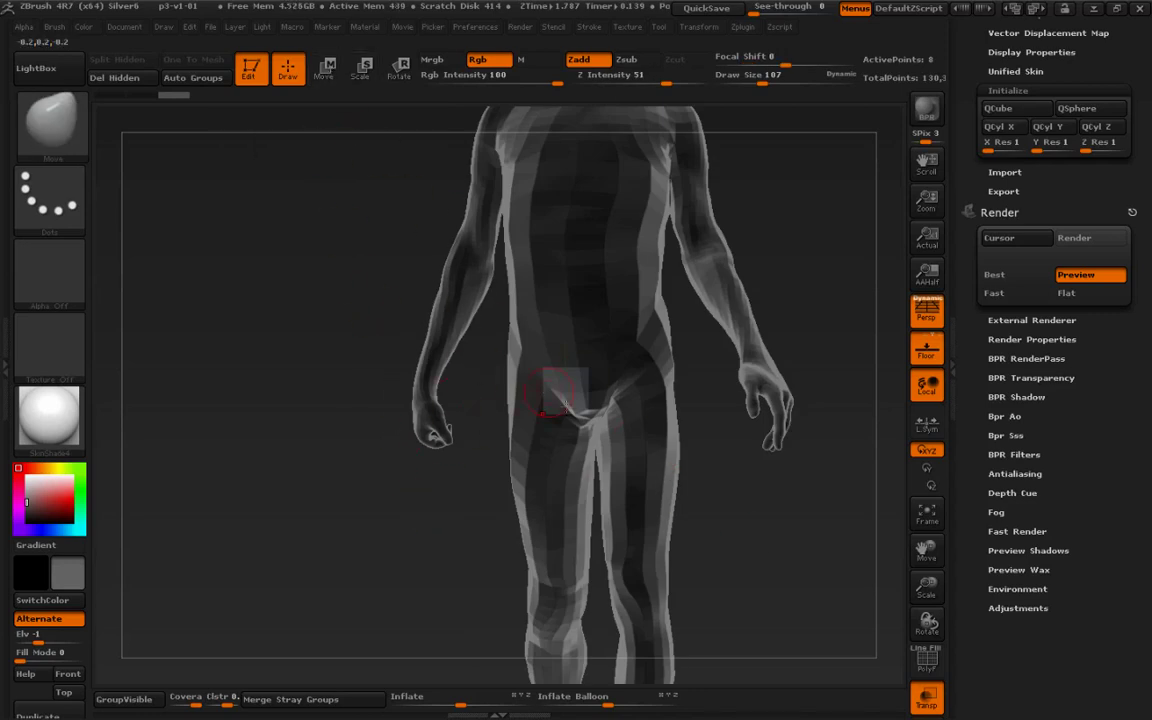
Step: Move the cube from the figure's pelvis to its right hand and scale it down to fit the grip
{"action": "key", "text": "w"}
{"action": "left_click_drag", "start_coordinate": [568, 373], "coordinate": [822, 373], "text": "shift"}
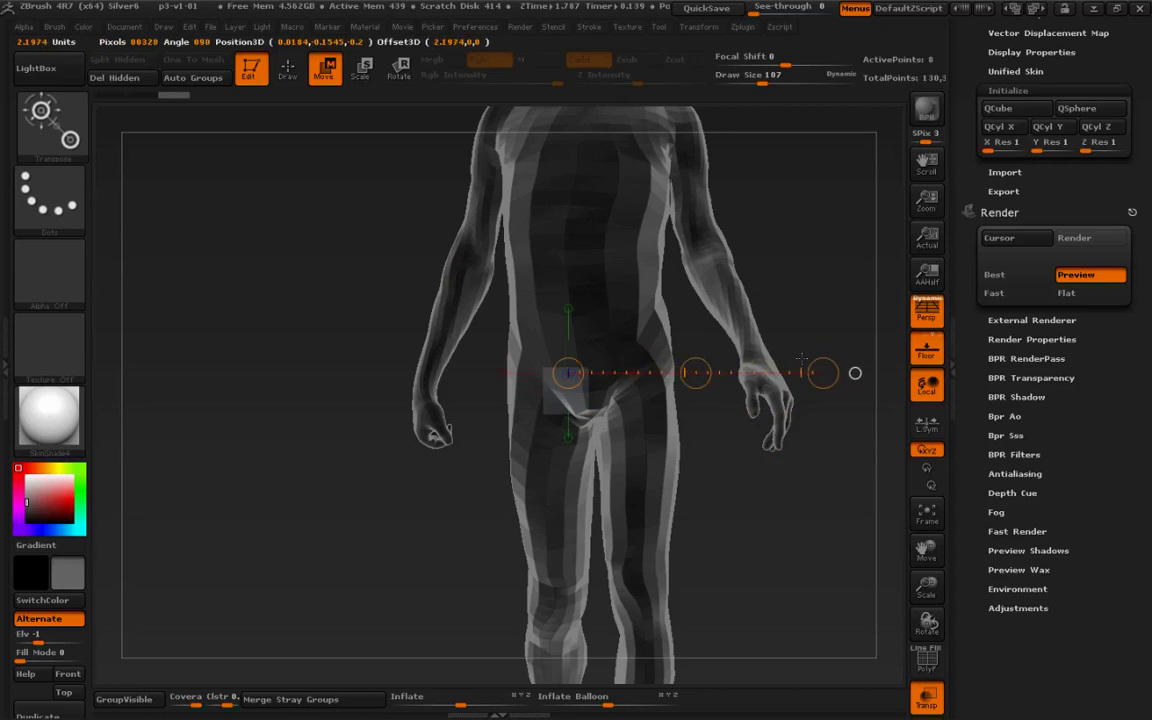
{"action": "left_click_drag", "start_coordinate": [695, 373], "coordinate": [565, 436]}
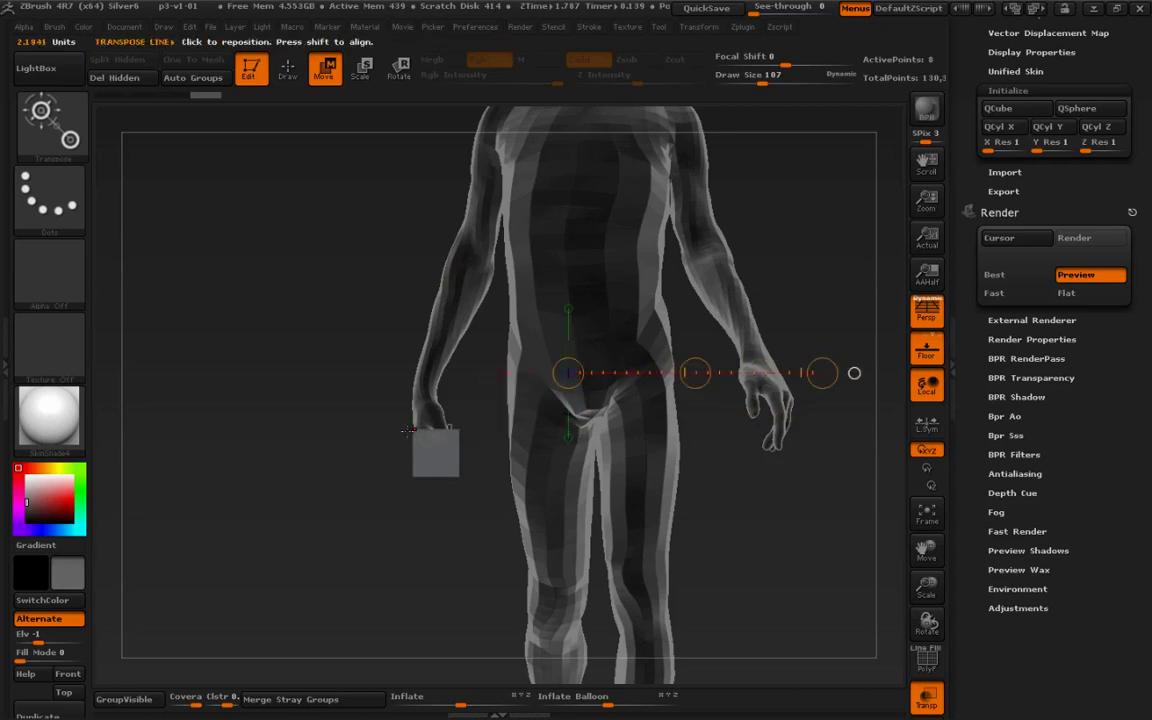
{"action": "mouse_move", "coordinate": [413, 430]}
{"action": "left_mouse_down", "text": "shift"}
{"action": "mouse_move", "coordinate": [337, 430]}
{"action": "mouse_move", "coordinate": [382, 433]}
{"action": "left_mouse_up", "text": "shift"}
{"action": "key", "text": "e"}
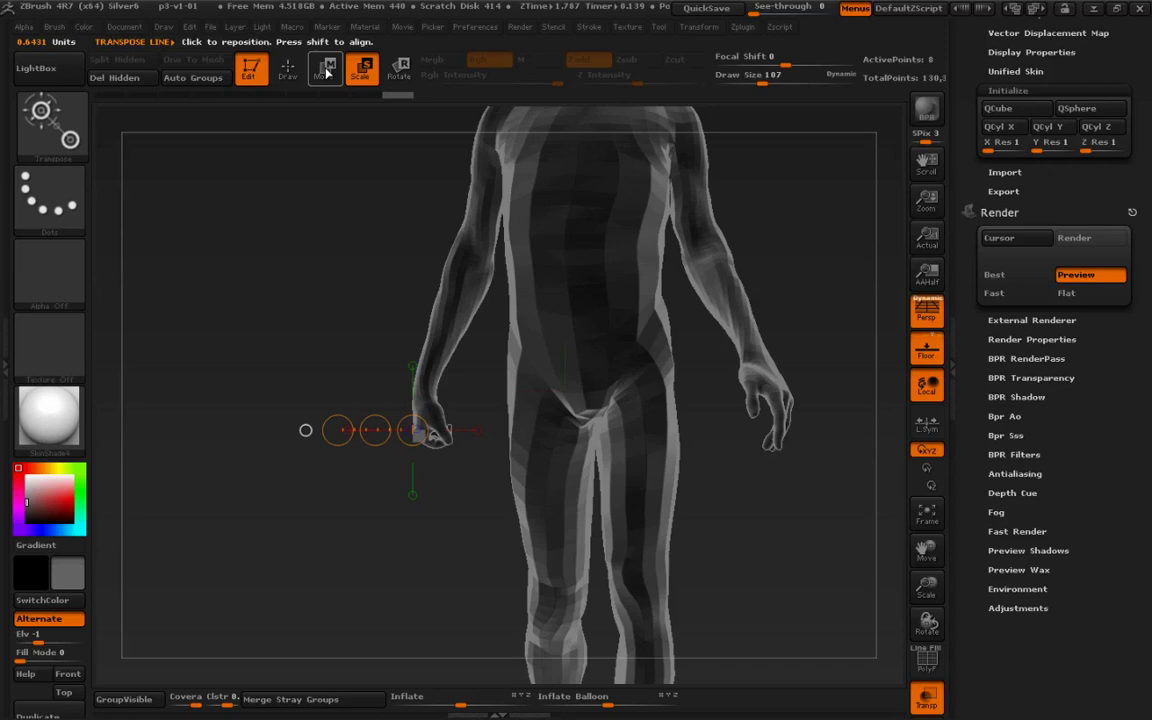
Step: Try to position the small cube inside the right fist by moving it sideways and along its depth axis
{"action": "left_click", "coordinate": [326, 72]}
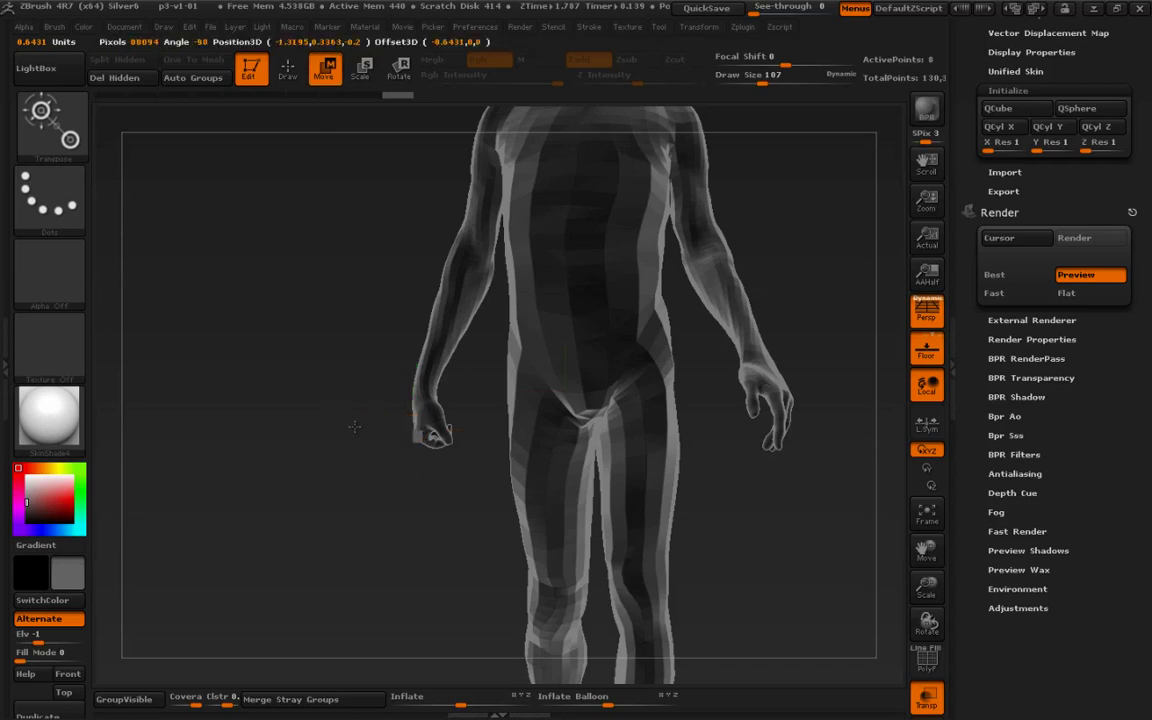
{"action": "left_click_drag", "start_coordinate": [355, 427], "coordinate": [387, 430]}
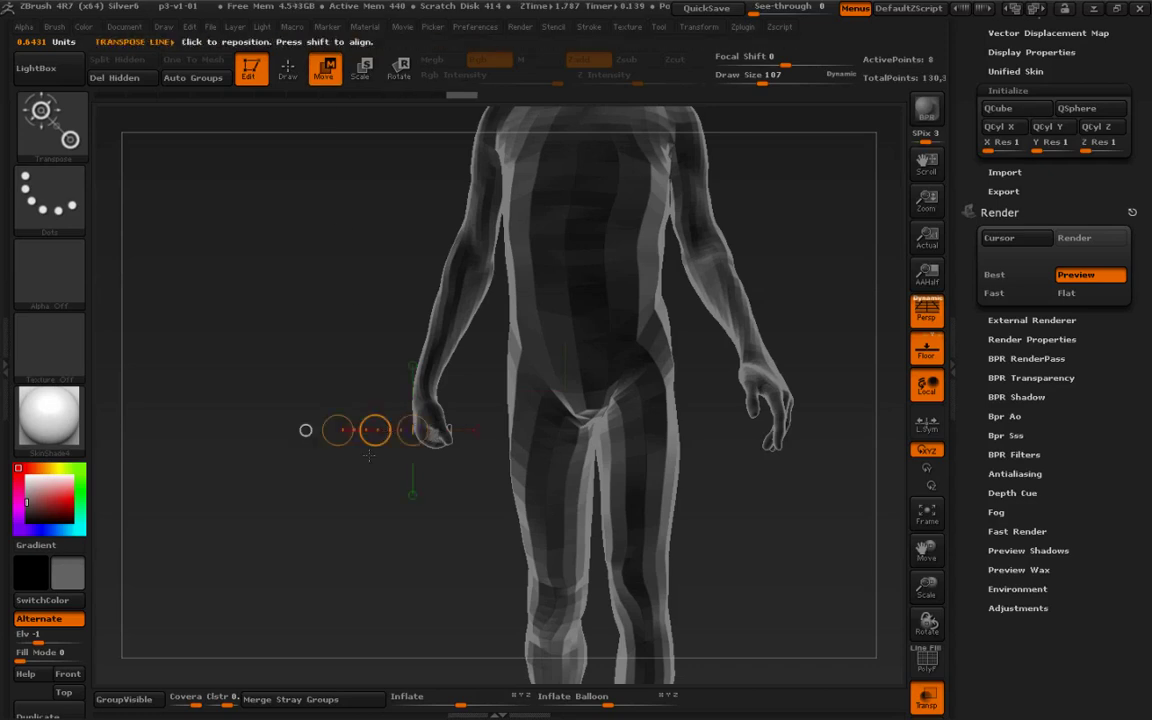
{"action": "left_click_drag", "start_coordinate": [690, 530], "coordinate": [770, 535]}
{"action": "mouse_move", "coordinate": [742, 490]}
{"action": "left_mouse_down", "text": "alt"}
{"action": "mouse_move", "coordinate": [748, 560]}
{"action": "mouse_move", "coordinate": [842, 521]}
{"action": "left_mouse_up", "text": "alt"}
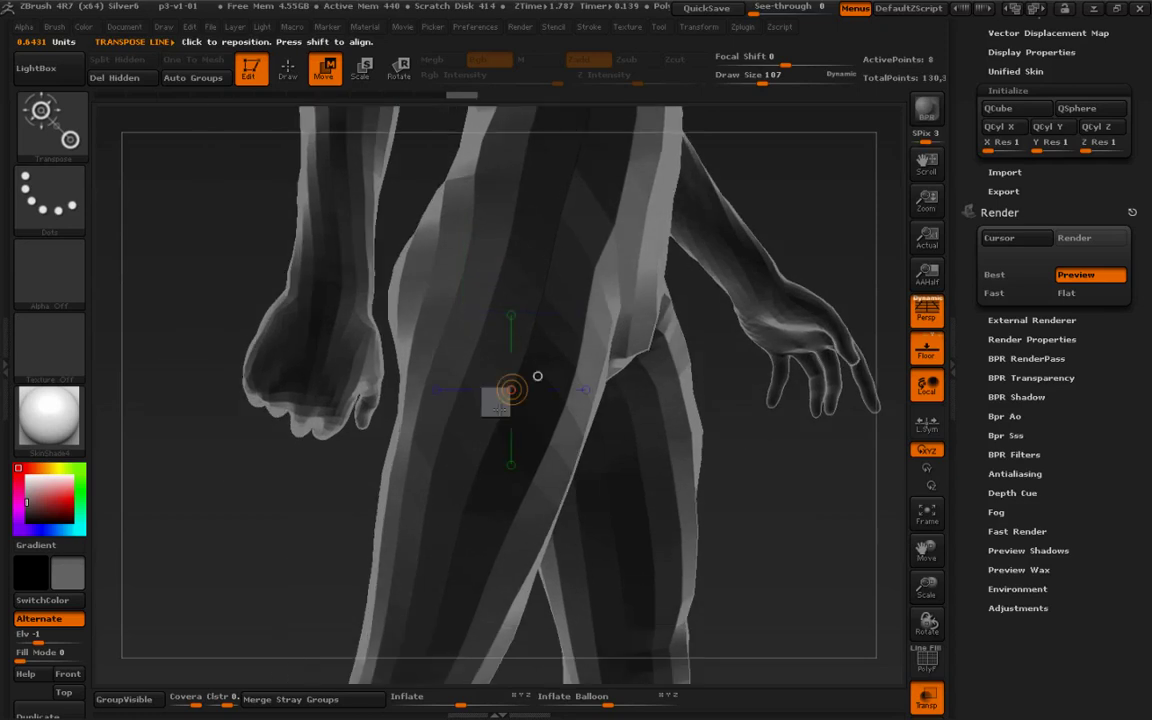
{"action": "mouse_move", "coordinate": [511, 416]}
{"action": "left_mouse_down"}
{"action": "mouse_move", "coordinate": [694, 396]}
{"action": "mouse_move", "coordinate": [789, 416]}
{"action": "left_mouse_up"}
{"action": "left_click_drag", "start_coordinate": [646, 418], "coordinate": [461, 410], "text": "shift"}
{"action": "left_click_drag", "start_coordinate": [340, 525], "coordinate": [265, 525]}
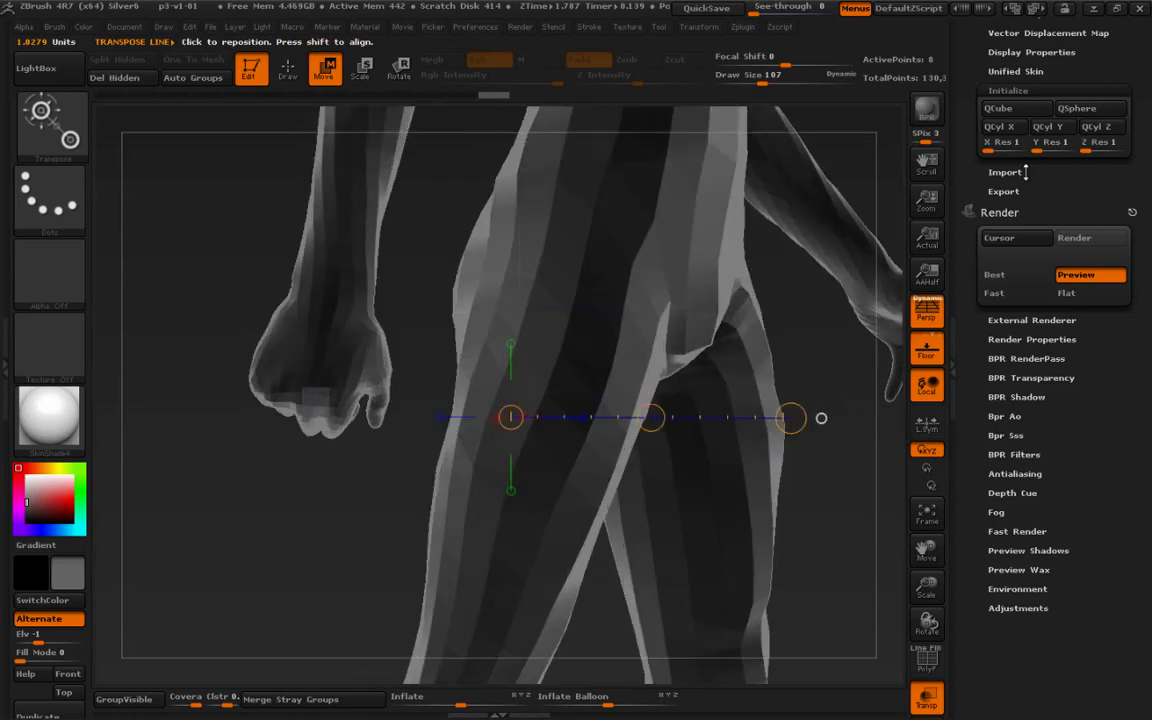
Step: Turn on the polyframe display to show the cube's edges and polygroups
{"action": "left_click_drag", "start_coordinate": [1092, 197], "coordinate": [1093, 272]}
{"action": "left_click_drag", "start_coordinate": [1125, 220], "coordinate": [1095, 385]}
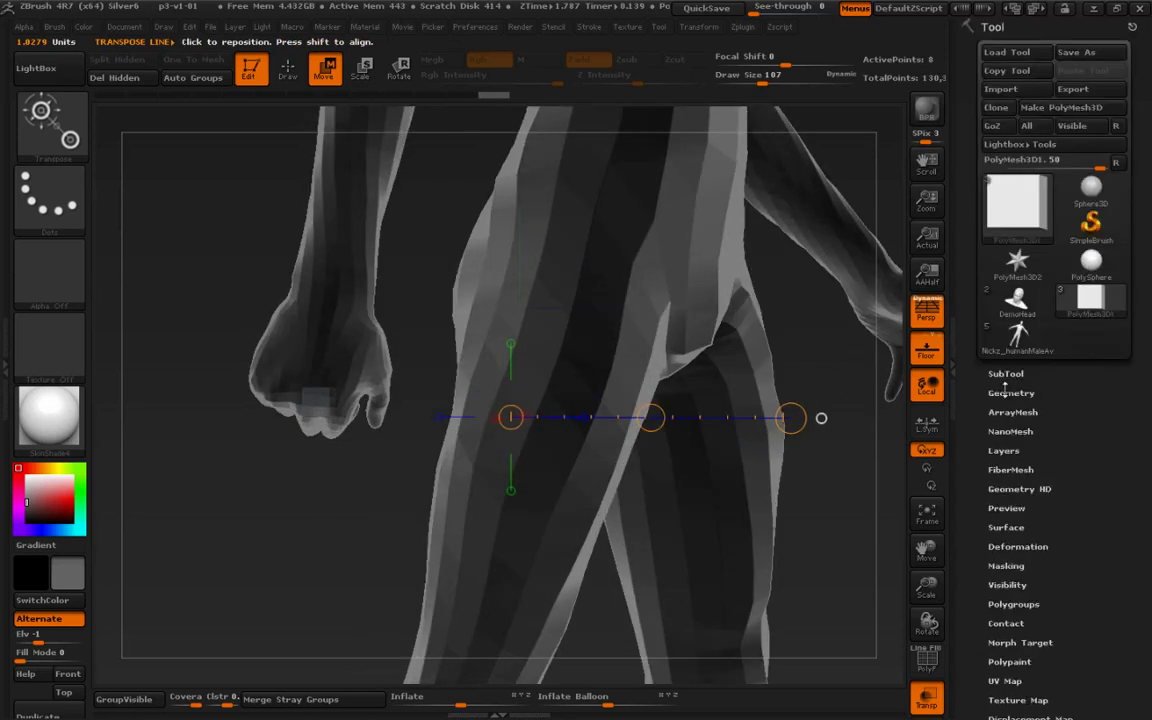
{"action": "left_click_drag", "start_coordinate": [391, 501], "coordinate": [385, 499]}
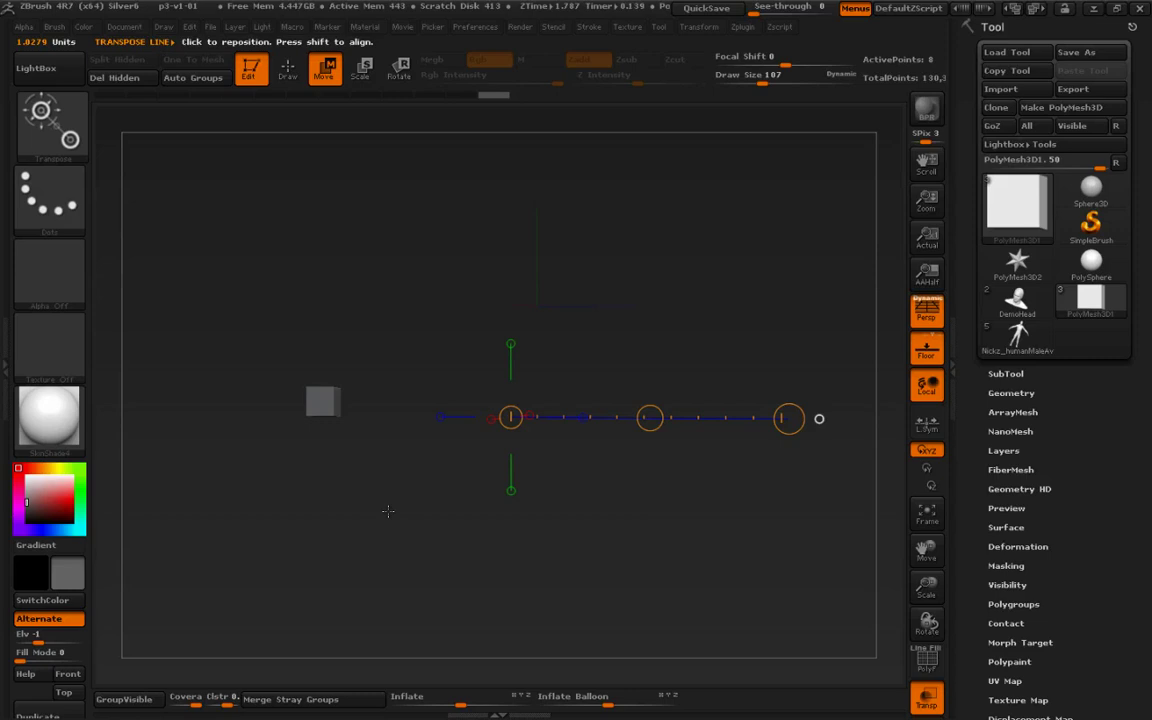
{"action": "key", "text": "shift+f"}
{"action": "left_click_drag", "start_coordinate": [424, 539], "coordinate": [520, 534], "text": "alt"}
{"action": "left_click_drag", "start_coordinate": [390, 498], "coordinate": [590, 485], "text": "alt"}
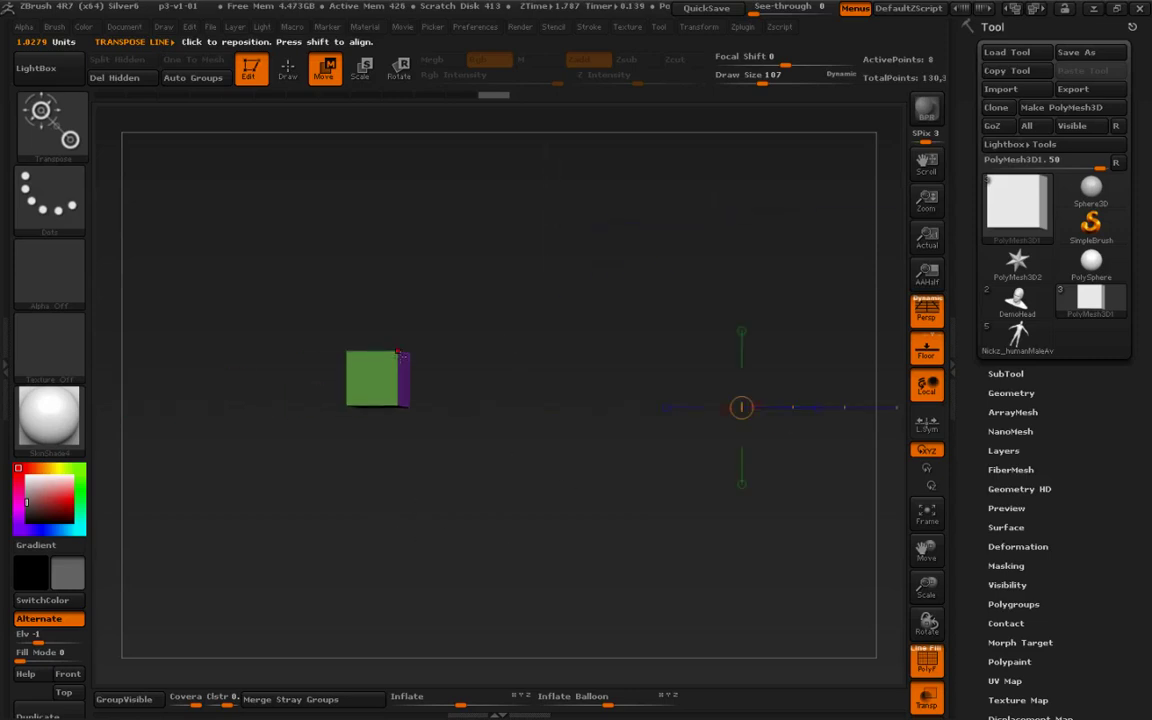
{"action": "left_click_drag", "start_coordinate": [398, 352], "coordinate": [508, 258]}
{"action": "mouse_move", "coordinate": [512, 406]}
{"action": "left_mouse_down"}
{"action": "mouse_move", "coordinate": [554, 405]}
{"action": "mouse_move", "coordinate": [550, 468]}
{"action": "mouse_move", "coordinate": [535, 479]}
{"action": "mouse_move", "coordinate": [678, 491]}
{"action": "left_mouse_up"}
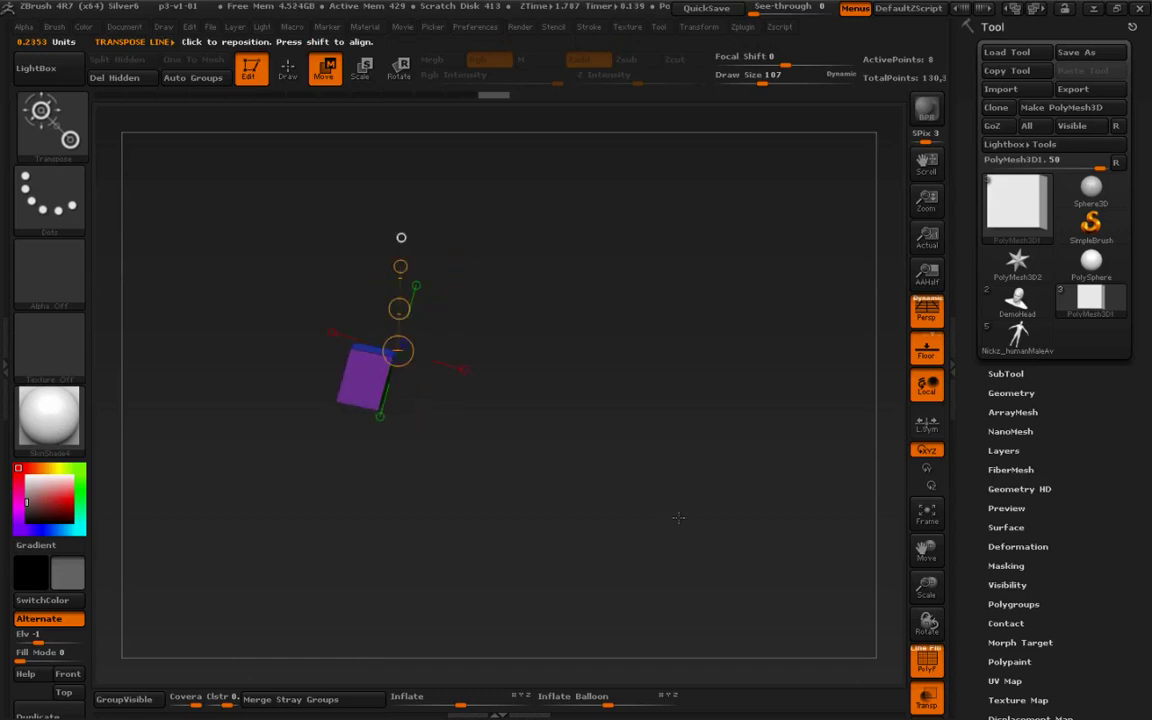
{"action": "left_click_drag", "start_coordinate": [613, 520], "coordinate": [623, 512]}
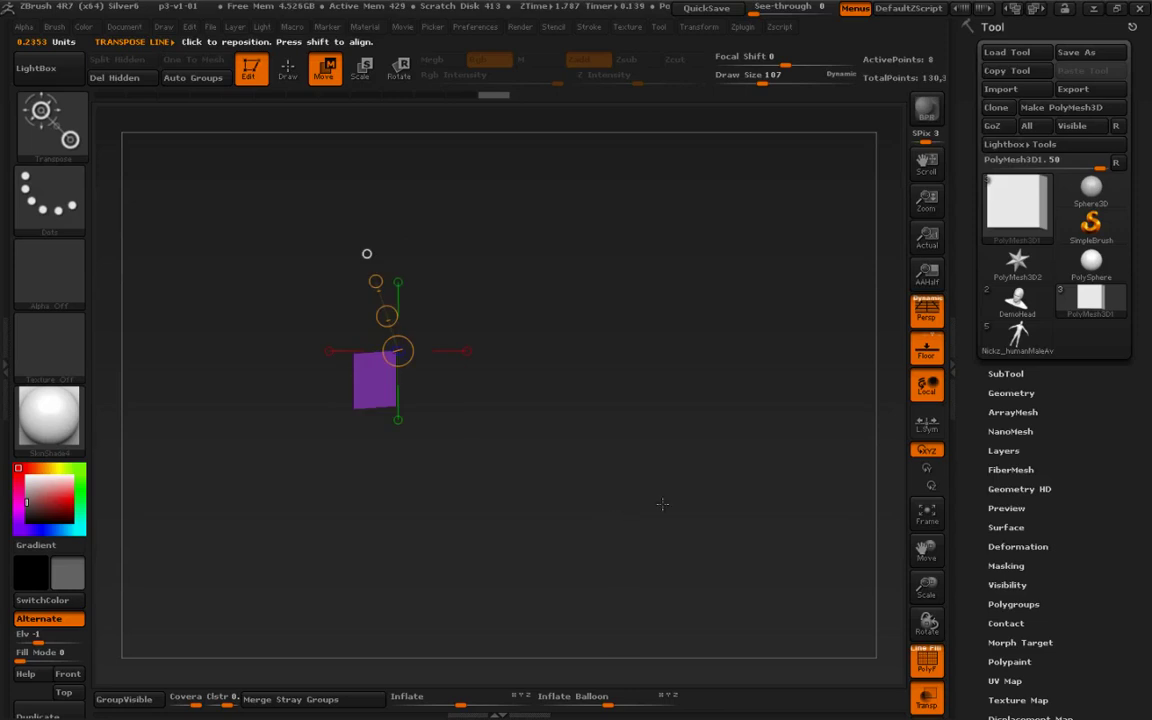
{"action": "key", "text": "ctrl"}
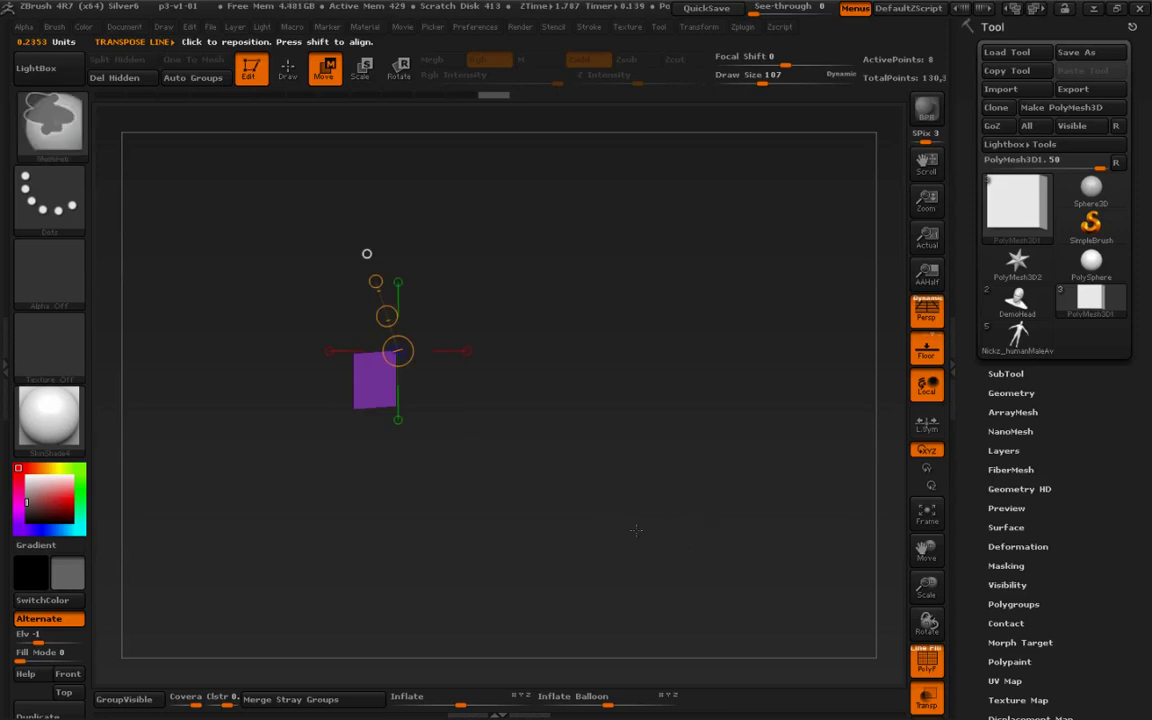
{"action": "mouse_move", "coordinate": [636, 530]}
{"action": "left_mouse_down"}
{"action": "mouse_move", "coordinate": [706, 560]}
{"action": "mouse_move", "coordinate": [758, 558]}
{"action": "mouse_move", "coordinate": [834, 352]}
{"action": "mouse_move", "coordinate": [756, 429]}
{"action": "mouse_move", "coordinate": [655, 425]}
{"action": "left_mouse_up"}
Step: Undo the cube's moves toward the fist, back to its scaled-down state
{"action": "key", "text": "ctrl+z"}
{"action": "key", "text": "ctrl+z"}
{"action": "key", "text": "ctrl+z"}
{"action": "key", "text": "ctrl+z"}
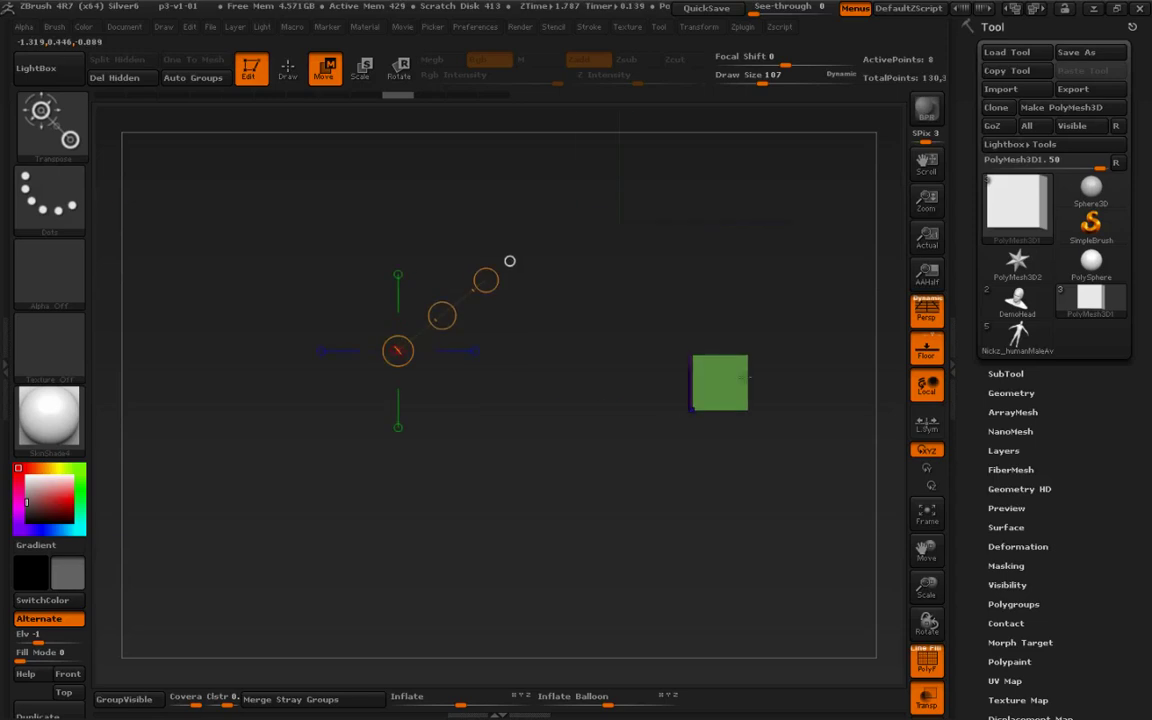
Step: Turn off perspective and move the cube straight along its depth axis into the figure's right fist
{"action": "left_click_drag", "start_coordinate": [692, 355], "coordinate": [853, 355], "text": "shift"}
{"action": "left_click", "coordinate": [925, 311]}
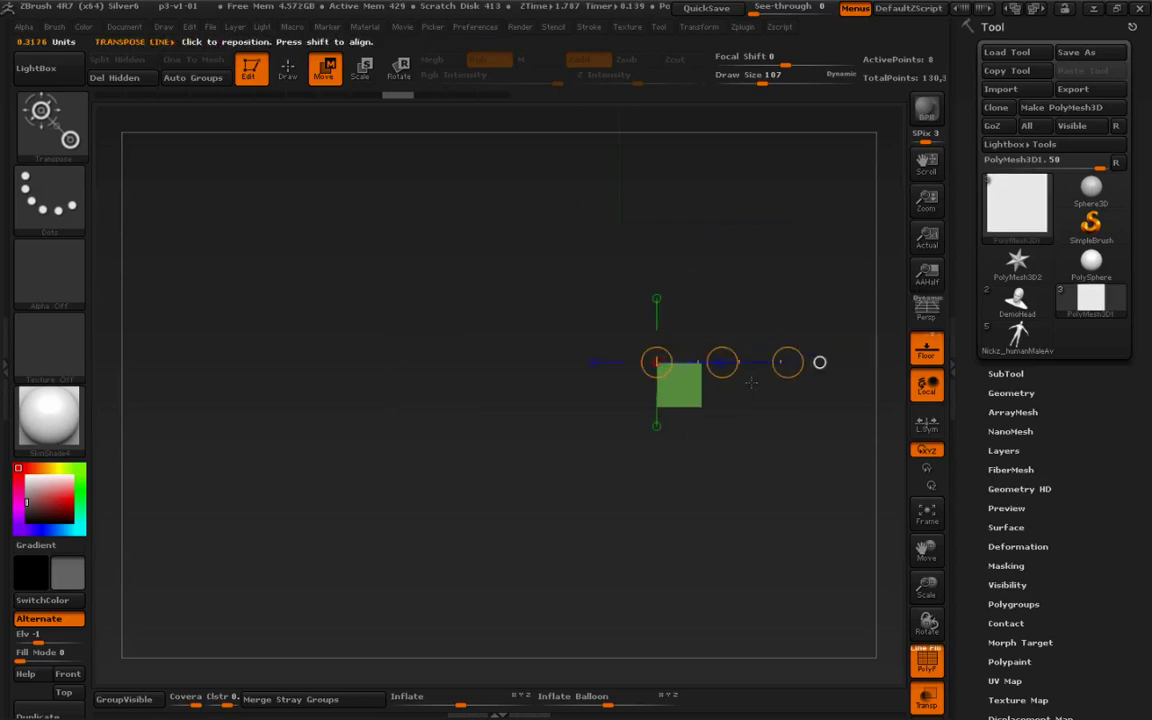
{"action": "left_click_drag", "start_coordinate": [722, 363], "coordinate": [484, 366]}
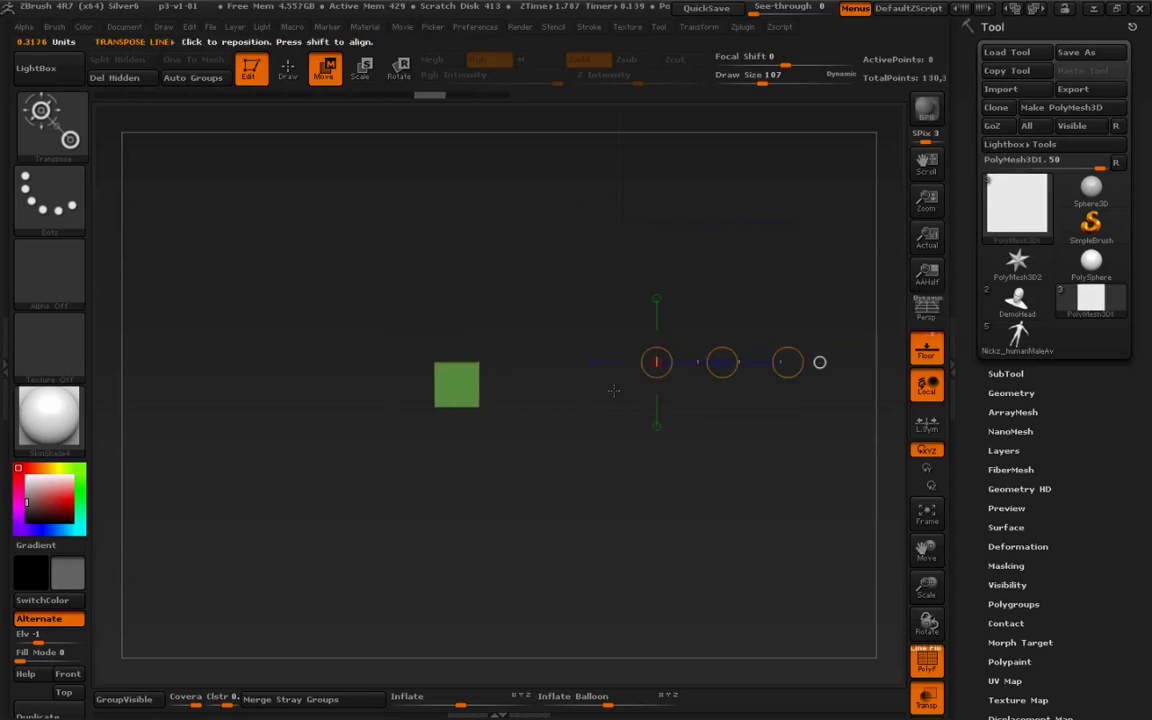
{"action": "left_click_drag", "start_coordinate": [722, 363], "coordinate": [661, 363]}
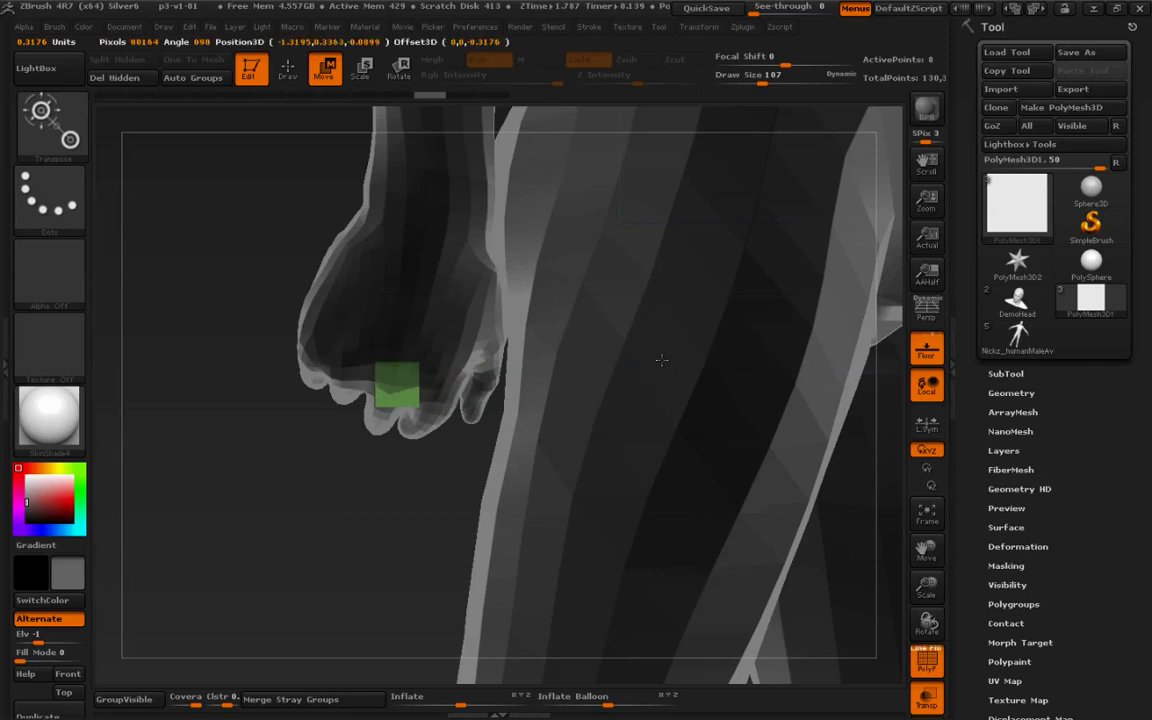
Step: Switch to the ZModeler brush in Draw mode and set its polygon action to QMesh with the Polygroup All target
{"action": "left_click_drag", "start_coordinate": [374, 542], "coordinate": [481, 541]}
{"action": "left_click_drag", "start_coordinate": [750, 510], "coordinate": [711, 555], "text": "alt"}
{"action": "left_click_drag", "start_coordinate": [700, 452], "coordinate": [537, 491]}
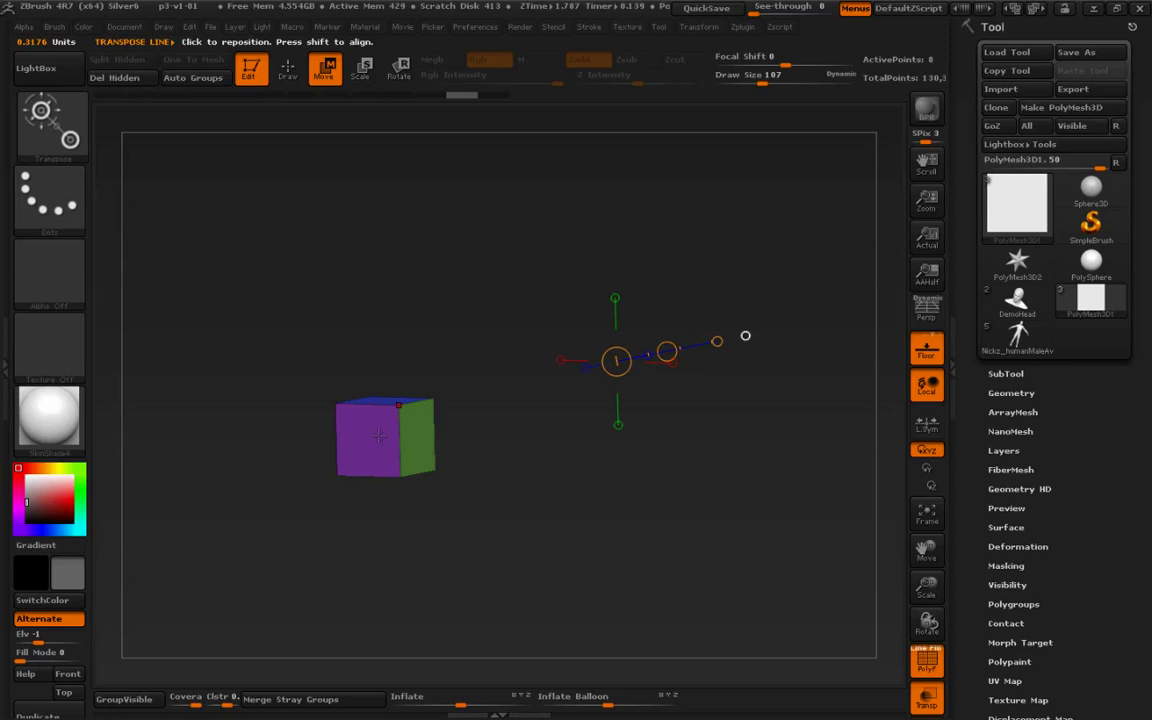
{"action": "key", "text": "space"}
{"action": "key", "text": "q"}
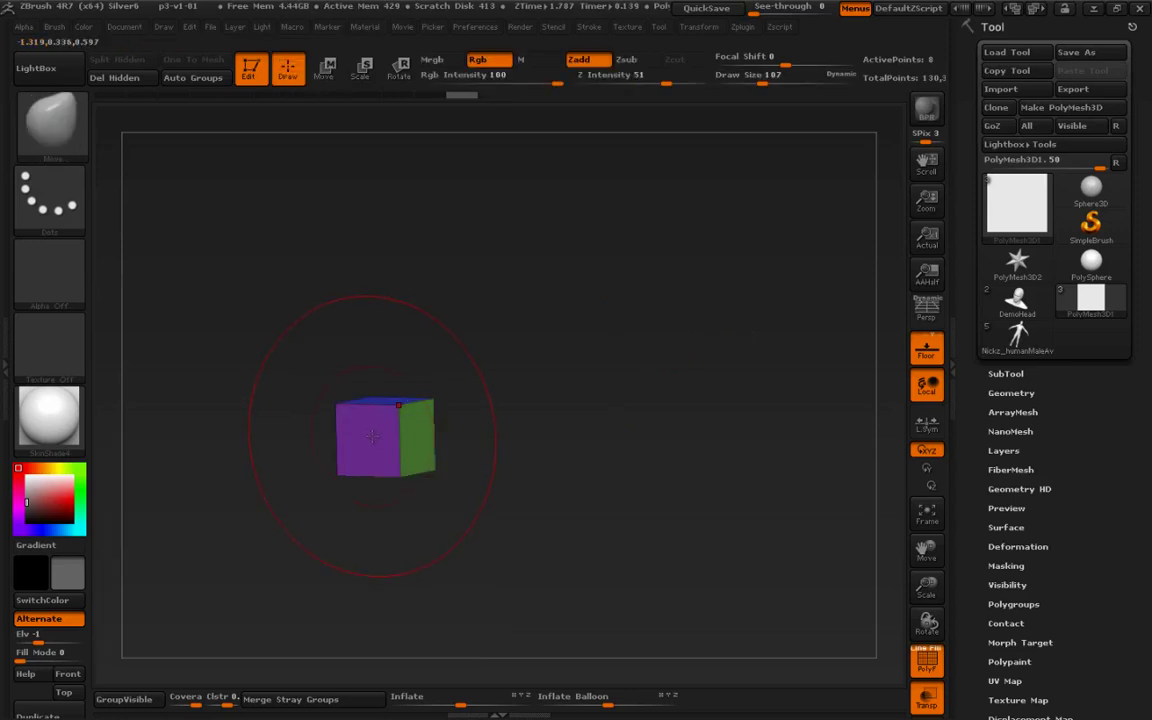
{"action": "key", "text": "b"}
{"action": "key", "text": "z"}
{"action": "key", "text": "m"}
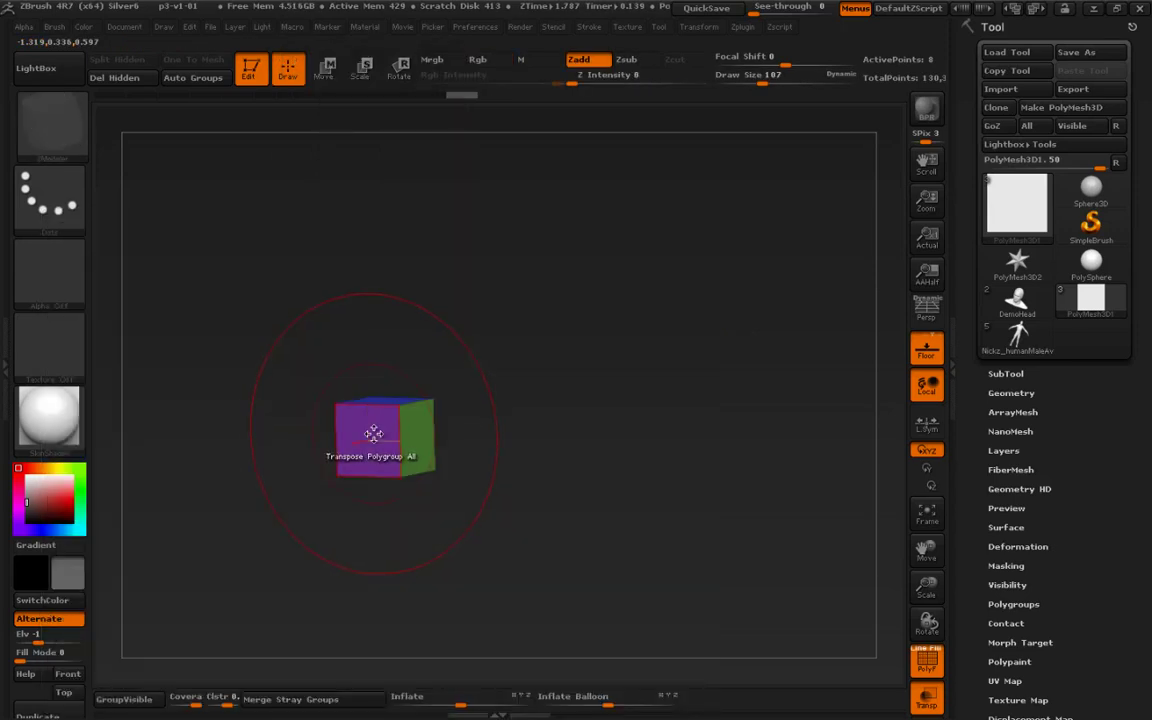
{"action": "key", "text": "space"}
{"action": "left_click", "coordinate": [493, 84]}
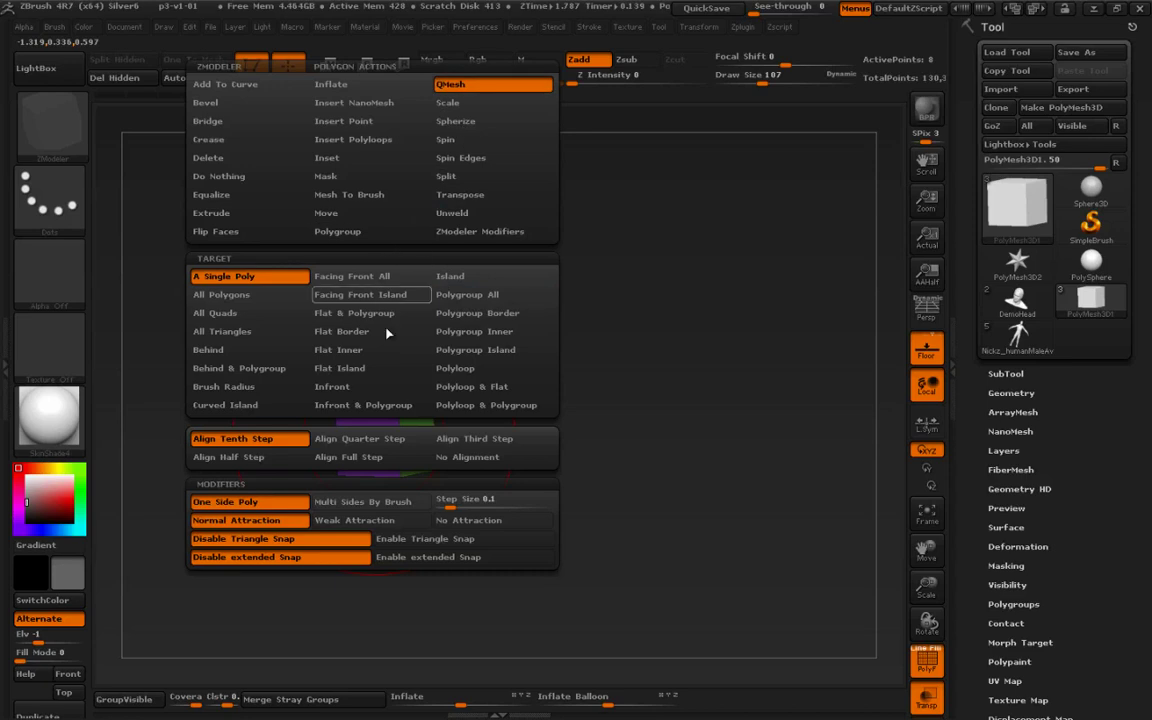
{"action": "left_click", "coordinate": [490, 295]}
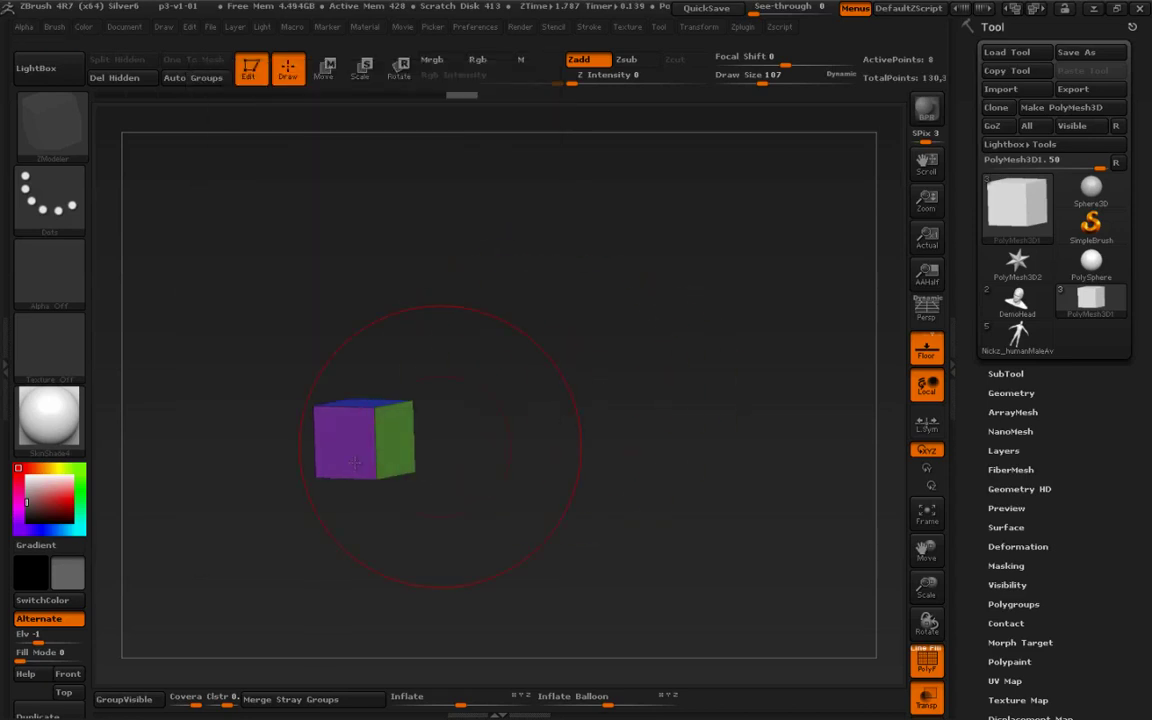
Step: QMesh the cube's front and back faces outward, two segments on each side, to form a handle bar through the fist
{"action": "left_click_drag", "start_coordinate": [344, 444], "coordinate": [265, 482]}
{"action": "left_click_drag", "start_coordinate": [580, 510], "coordinate": [514, 496]}
{"action": "mouse_move", "coordinate": [618, 511]}
{"action": "left_mouse_down"}
{"action": "mouse_move", "coordinate": [550, 517]}
{"action": "mouse_move", "coordinate": [645, 501]}
{"action": "mouse_move", "coordinate": [626, 524]}
{"action": "mouse_move", "coordinate": [527, 527]}
{"action": "mouse_move", "coordinate": [614, 535]}
{"action": "left_mouse_up"}
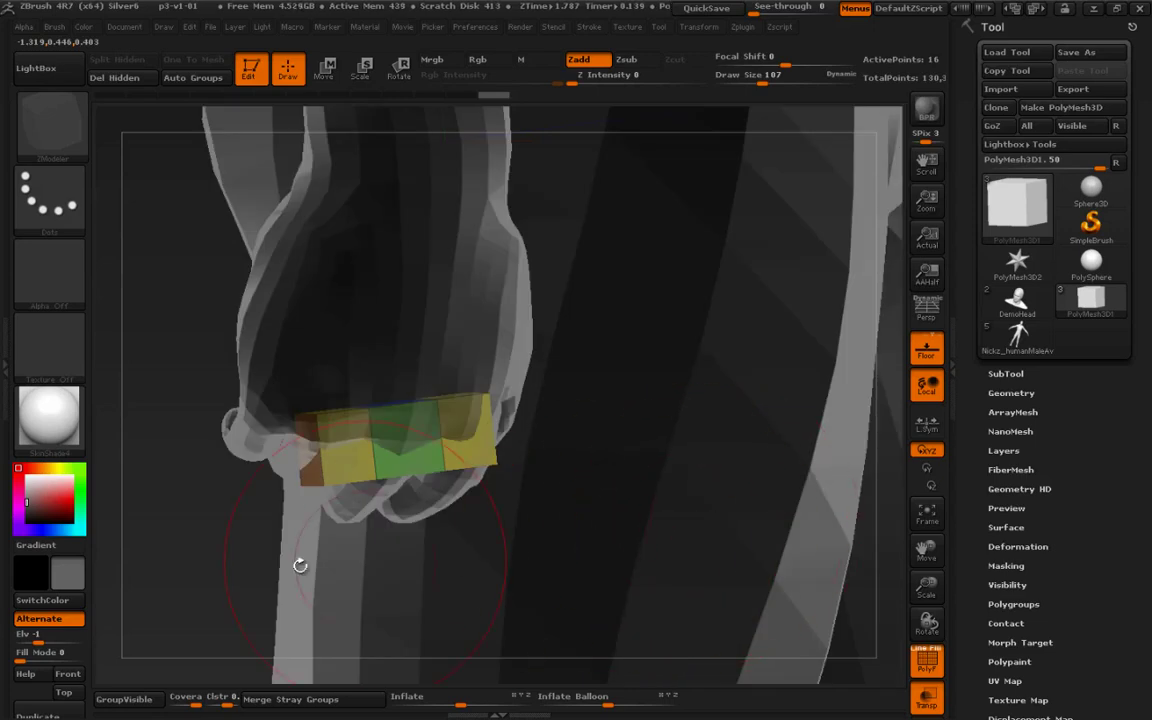
{"action": "key", "text": "ctrl+z"}
{"action": "mouse_move", "coordinate": [218, 560]}
{"action": "left_mouse_down"}
{"action": "mouse_move", "coordinate": [338, 470]}
{"action": "mouse_move", "coordinate": [260, 465]}
{"action": "mouse_move", "coordinate": [291, 466]}
{"action": "mouse_move", "coordinate": [246, 481]}
{"action": "left_mouse_up"}
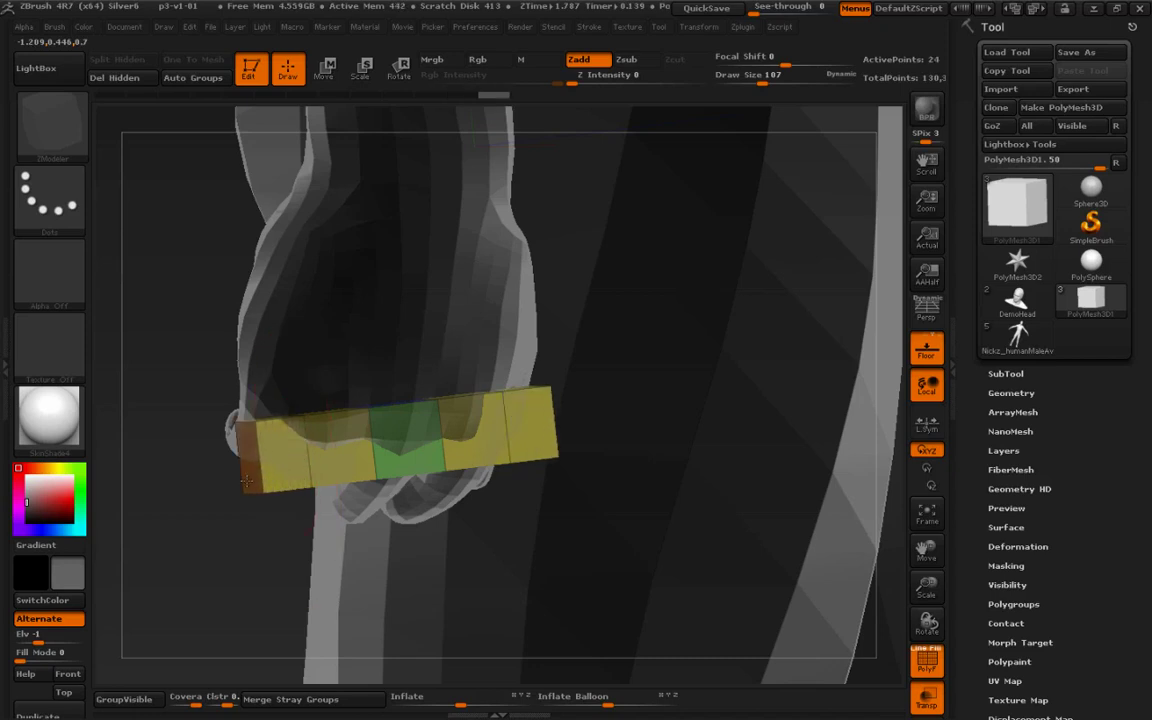
Step: QMesh the underside faces at both ends of the handle bar downward to form two legs beside the fingers
{"action": "left_click_drag", "start_coordinate": [268, 572], "coordinate": [266, 515]}
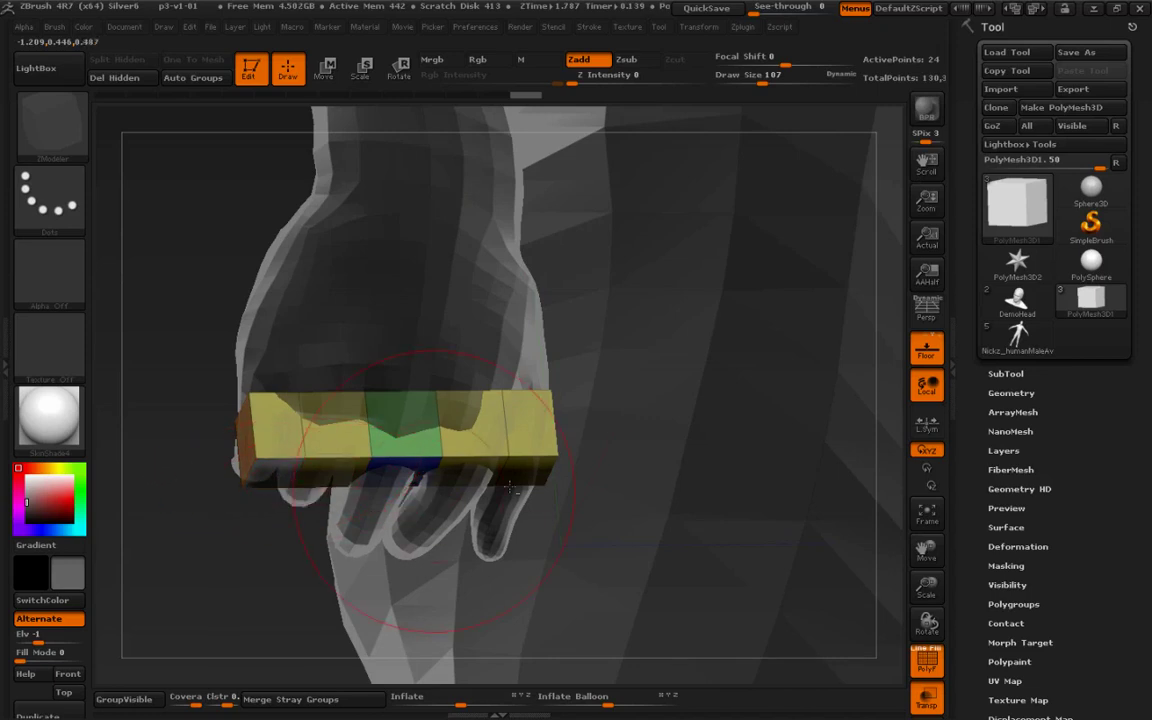
{"action": "left_click_drag", "start_coordinate": [318, 515], "coordinate": [279, 540]}
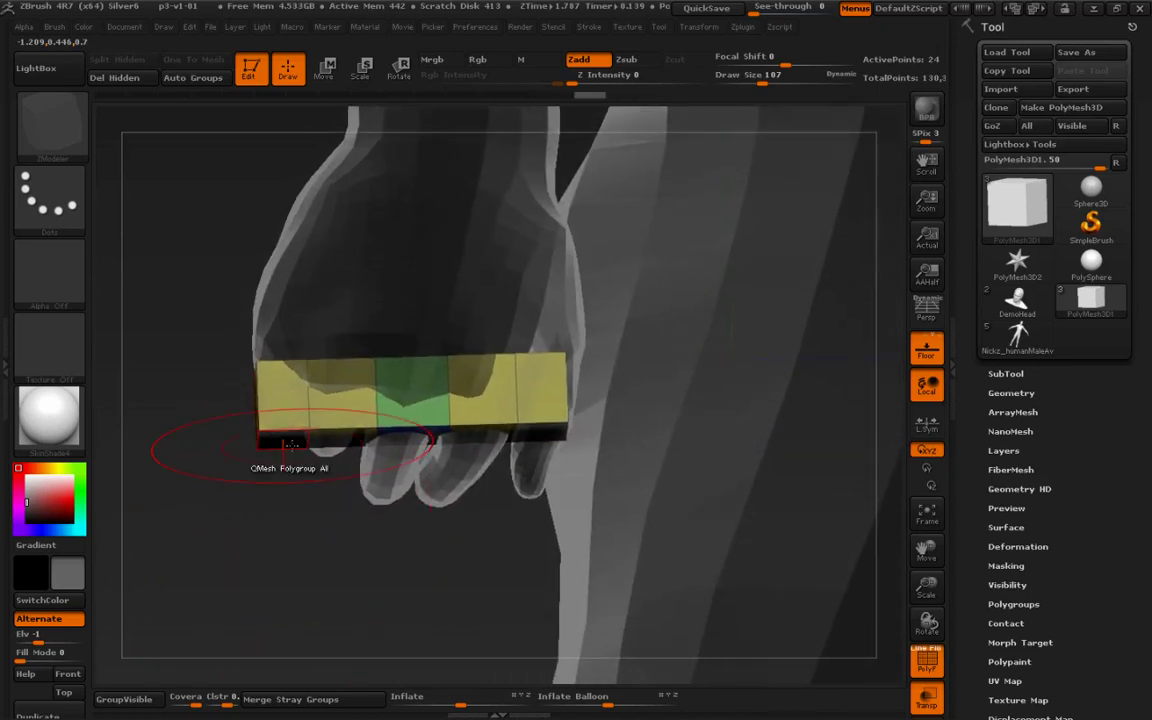
{"action": "left_click_drag", "start_coordinate": [290, 440], "coordinate": [293, 572]}
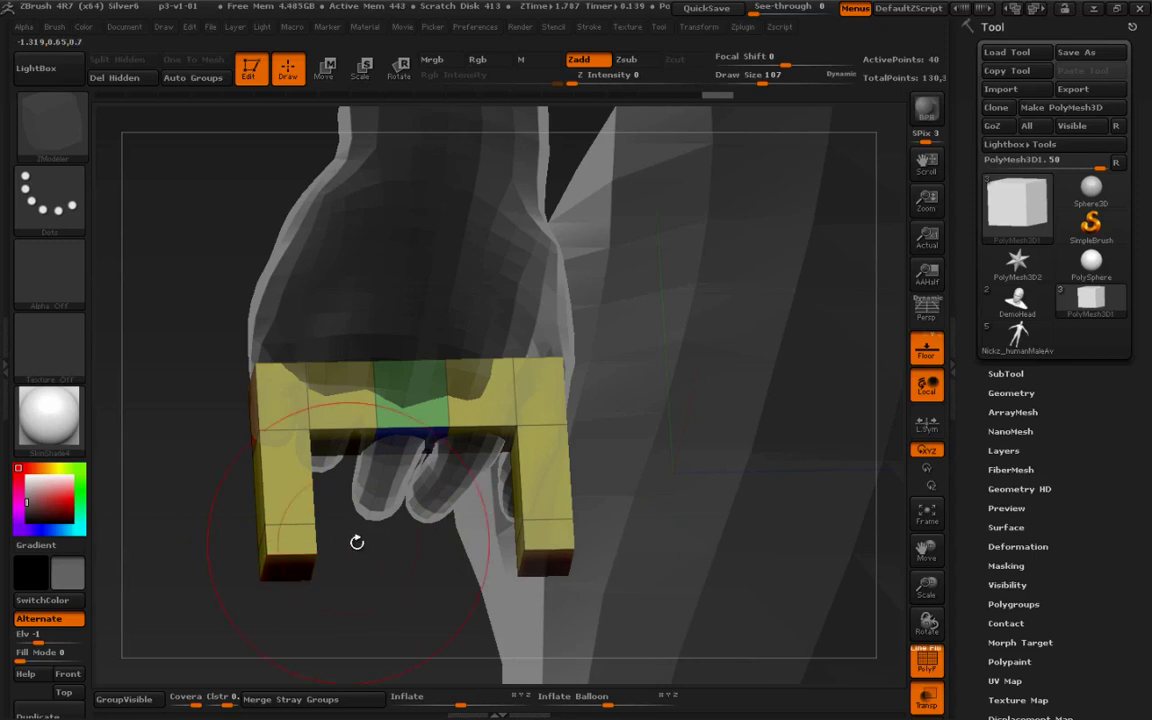
{"action": "left_click_drag", "start_coordinate": [355, 540], "coordinate": [374, 580]}
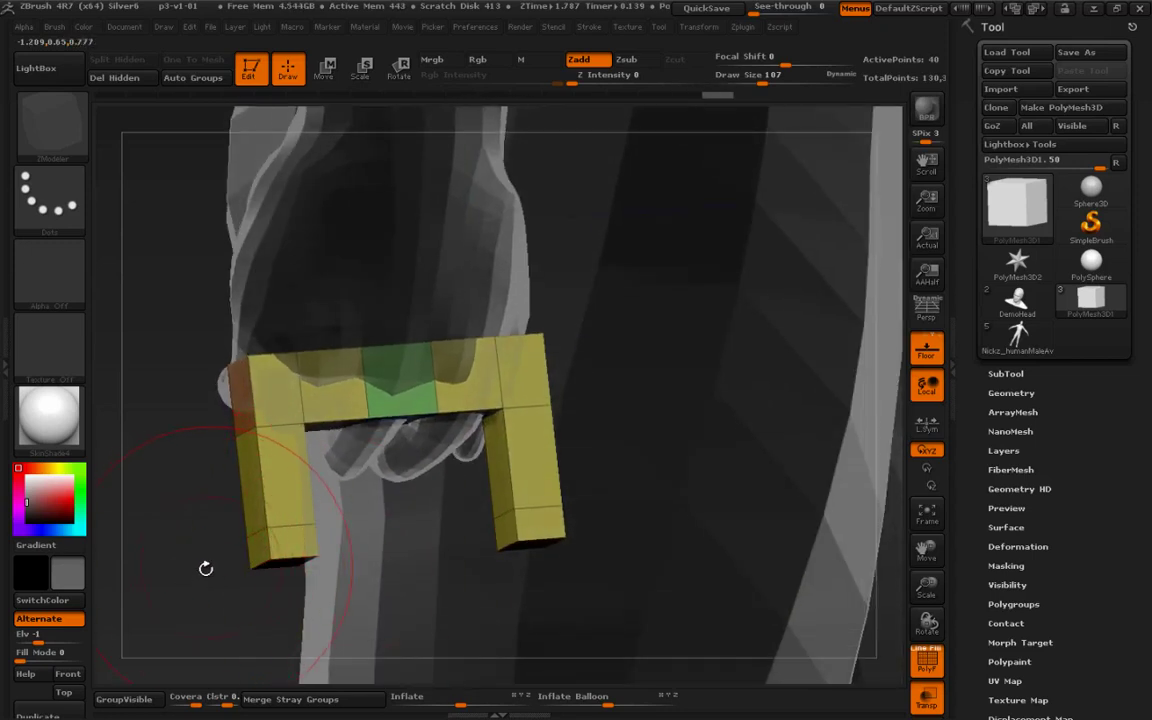
{"action": "left_click_drag", "start_coordinate": [199, 581], "coordinate": [208, 587]}
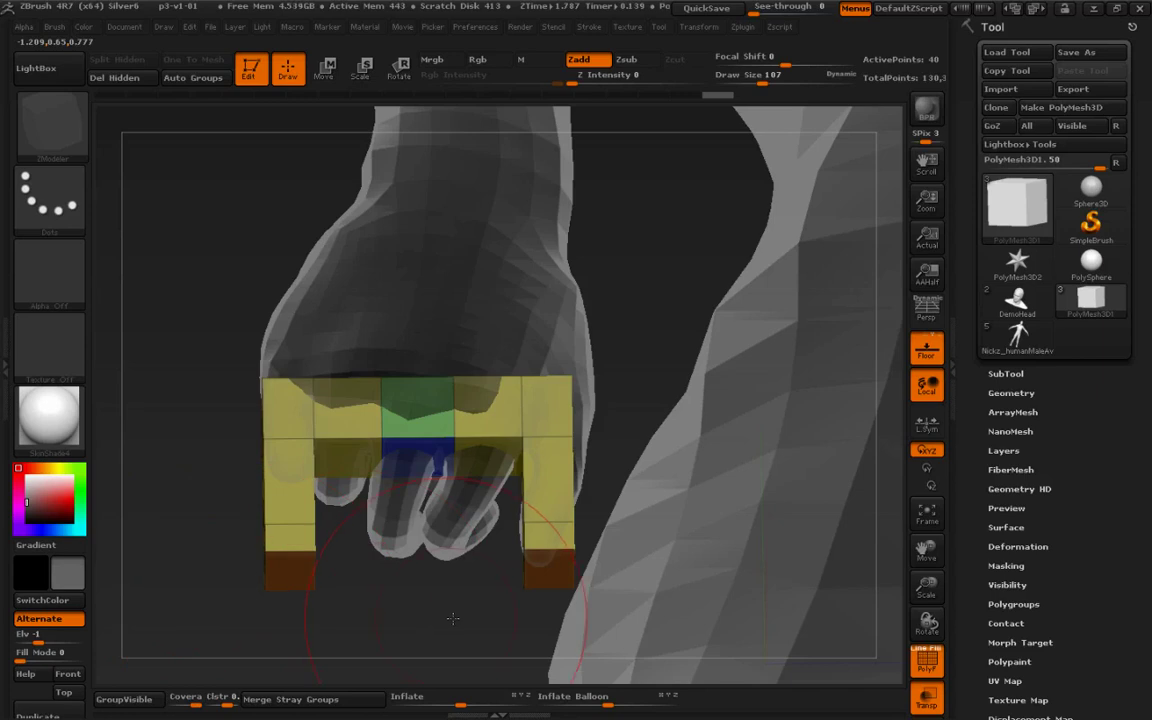
Step: Turn off transparency, regroup the underside faces between the handle's legs, and QMesh them down into a separate strip below the fingers
{"action": "left_click_drag", "start_coordinate": [453, 619], "coordinate": [419, 589]}
{"action": "key", "text": "shift+f"}
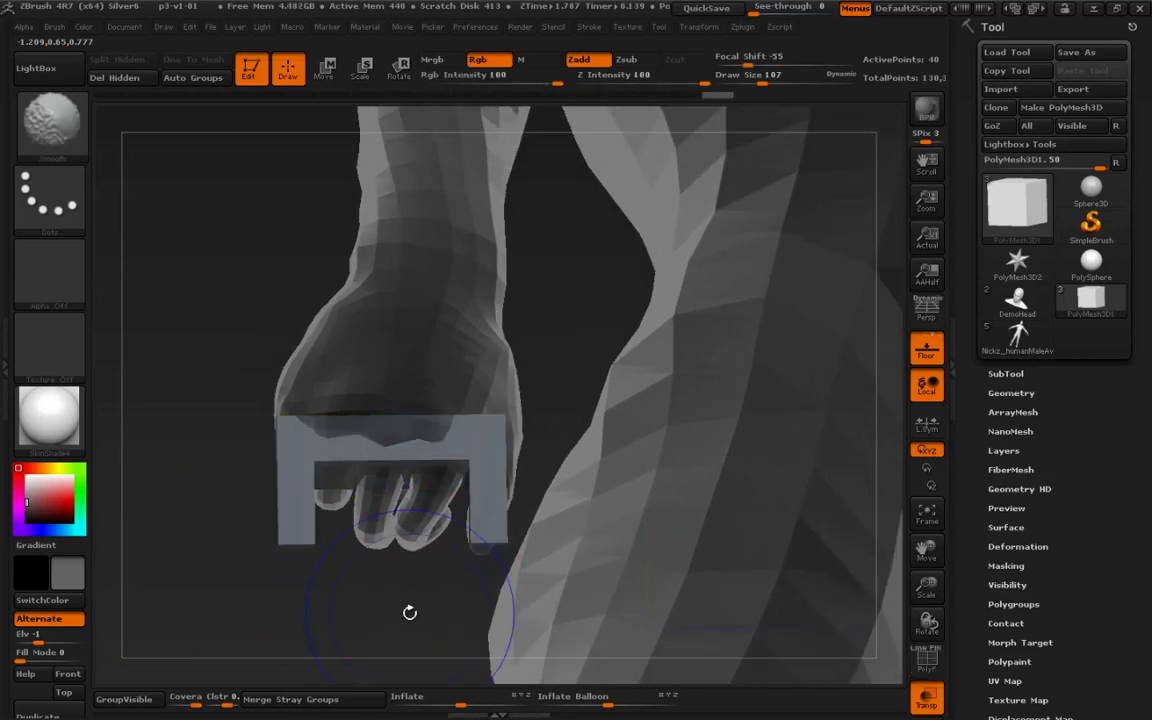
{"action": "key", "text": "shift+f"}
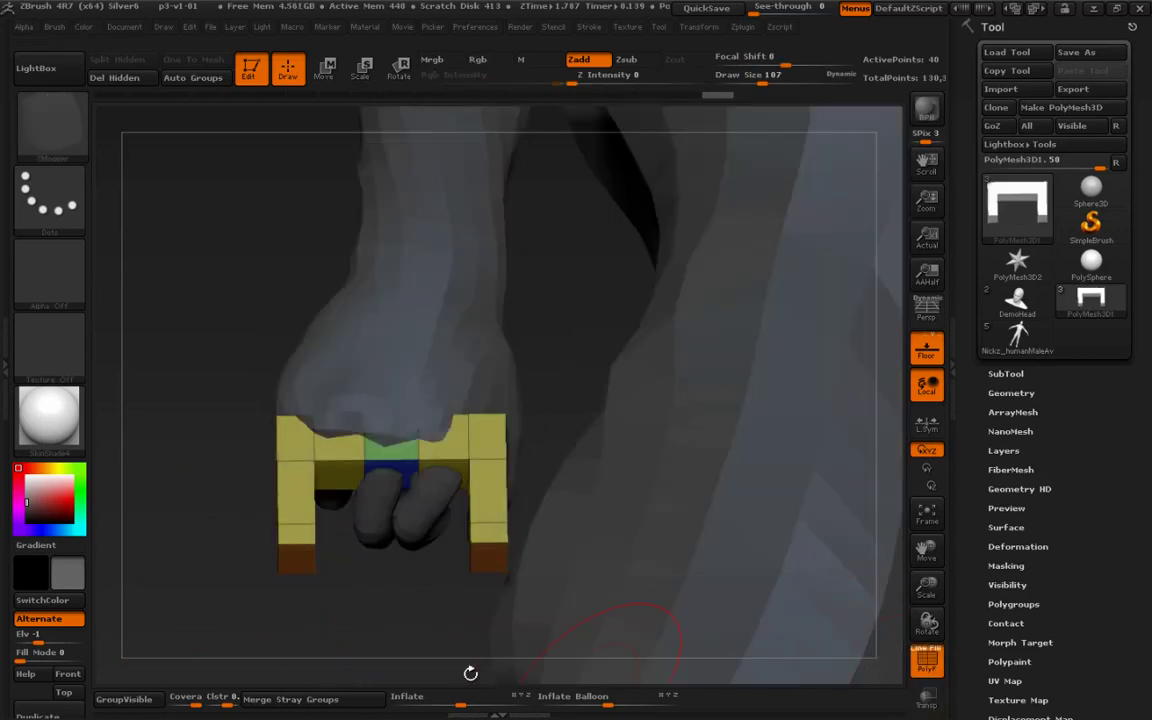
{"action": "left_click_drag", "start_coordinate": [418, 613], "coordinate": [363, 443]}
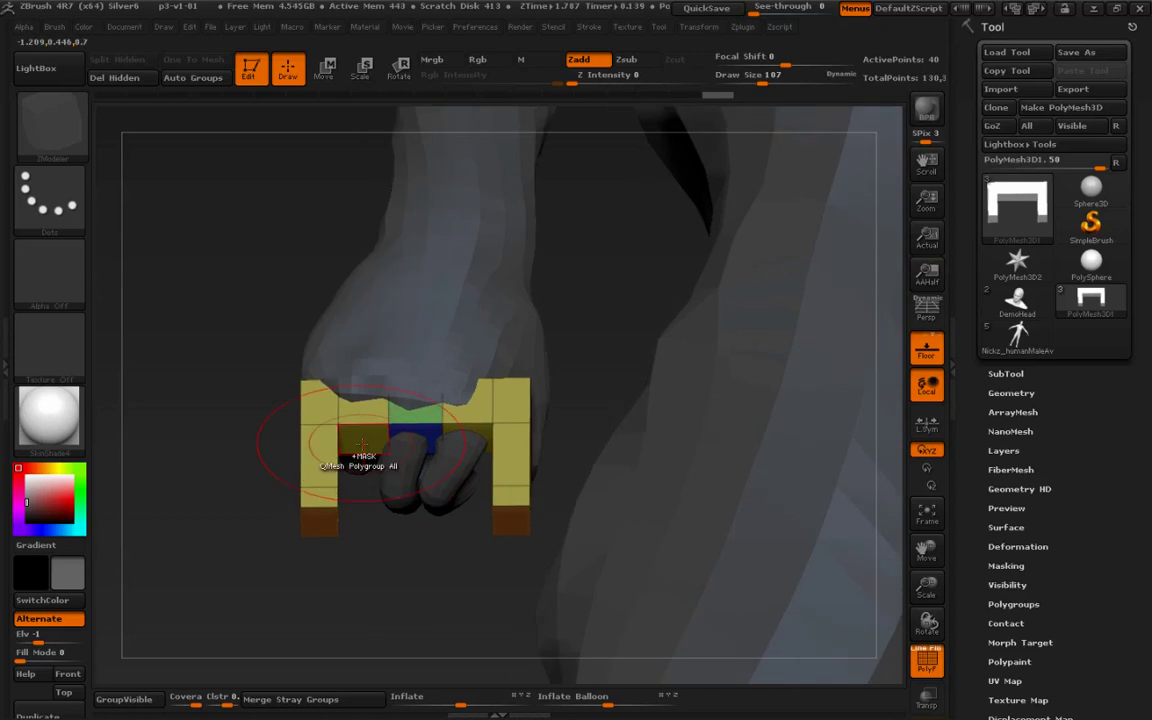
{"action": "left_click", "coordinate": [363, 443]}
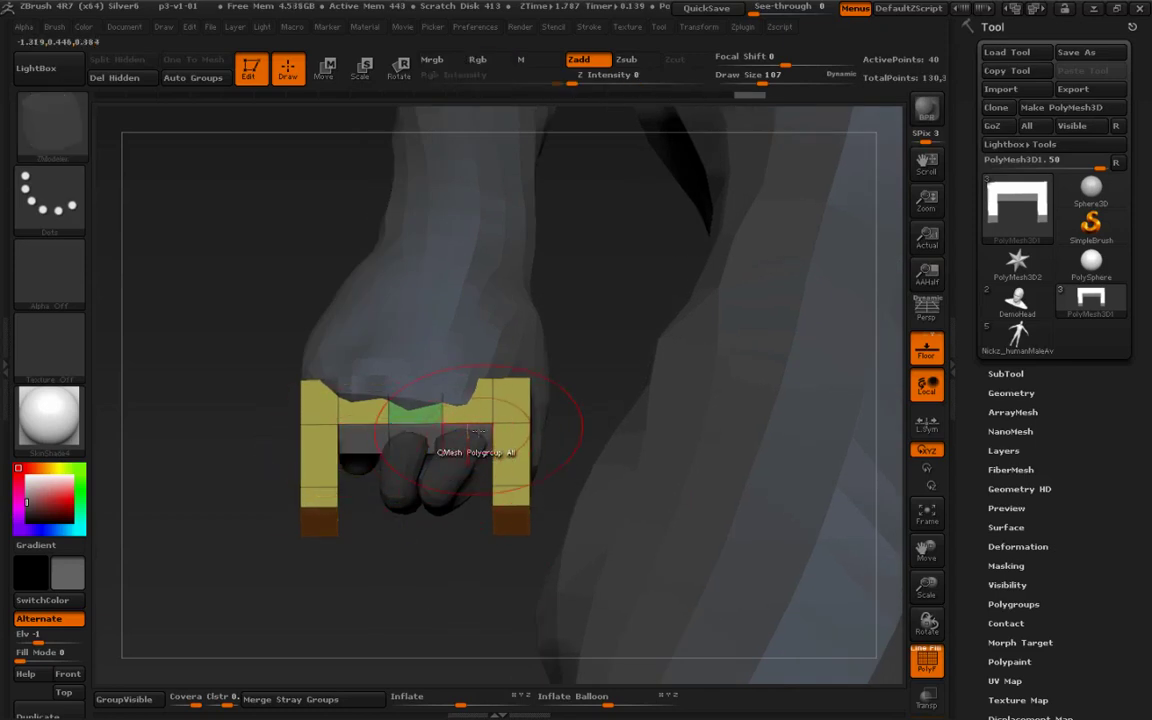
{"action": "left_click_drag", "start_coordinate": [481, 430], "coordinate": [477, 553]}
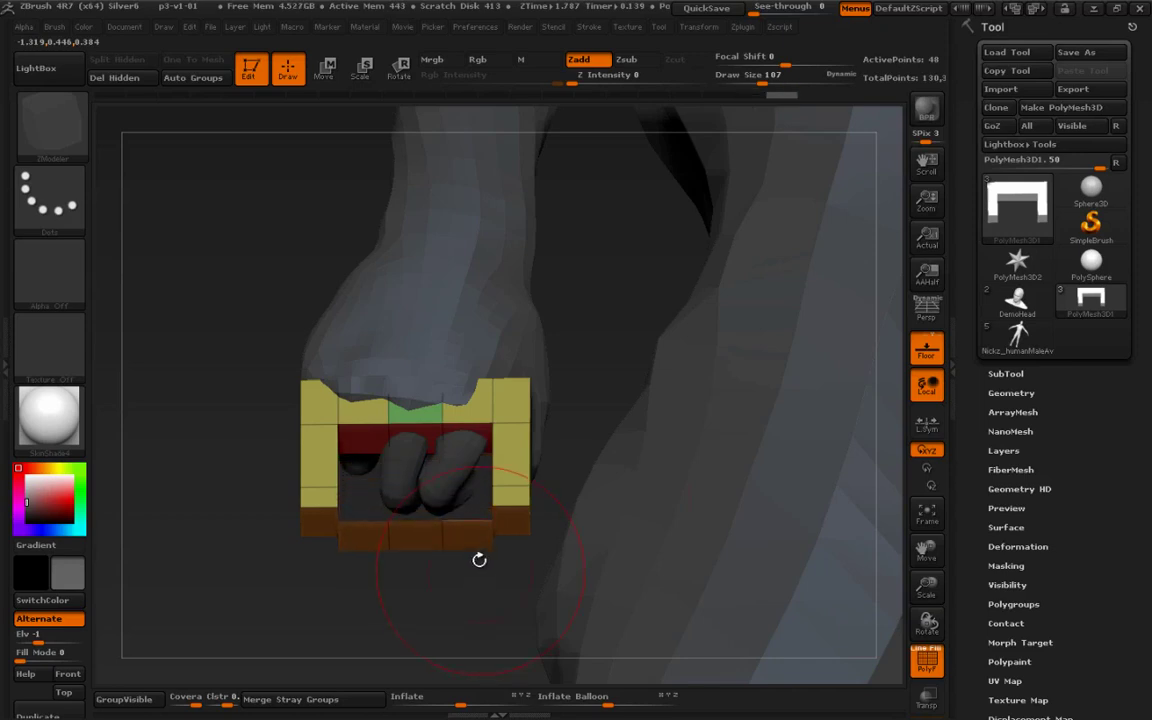
Step: Regroup the strip's faces and QMesh them downward into a long, narrow block reaching about knee height
{"action": "key", "text": "space"}
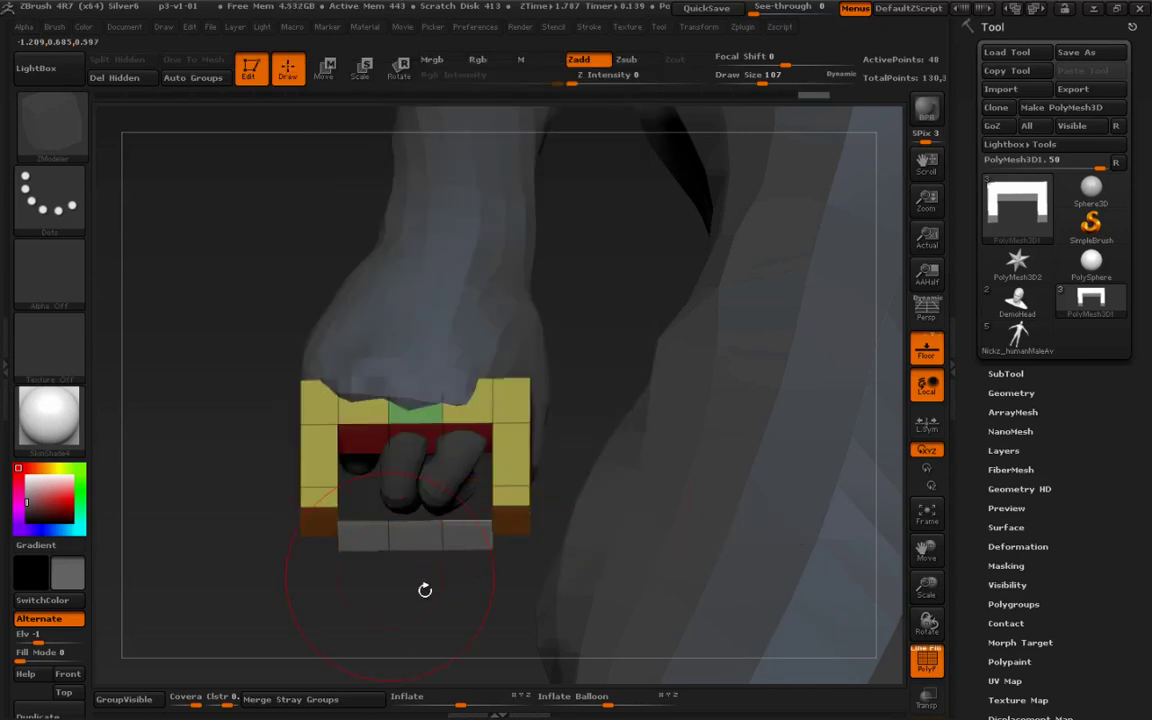
{"action": "left_click_drag", "start_coordinate": [424, 586], "coordinate": [331, 310]}
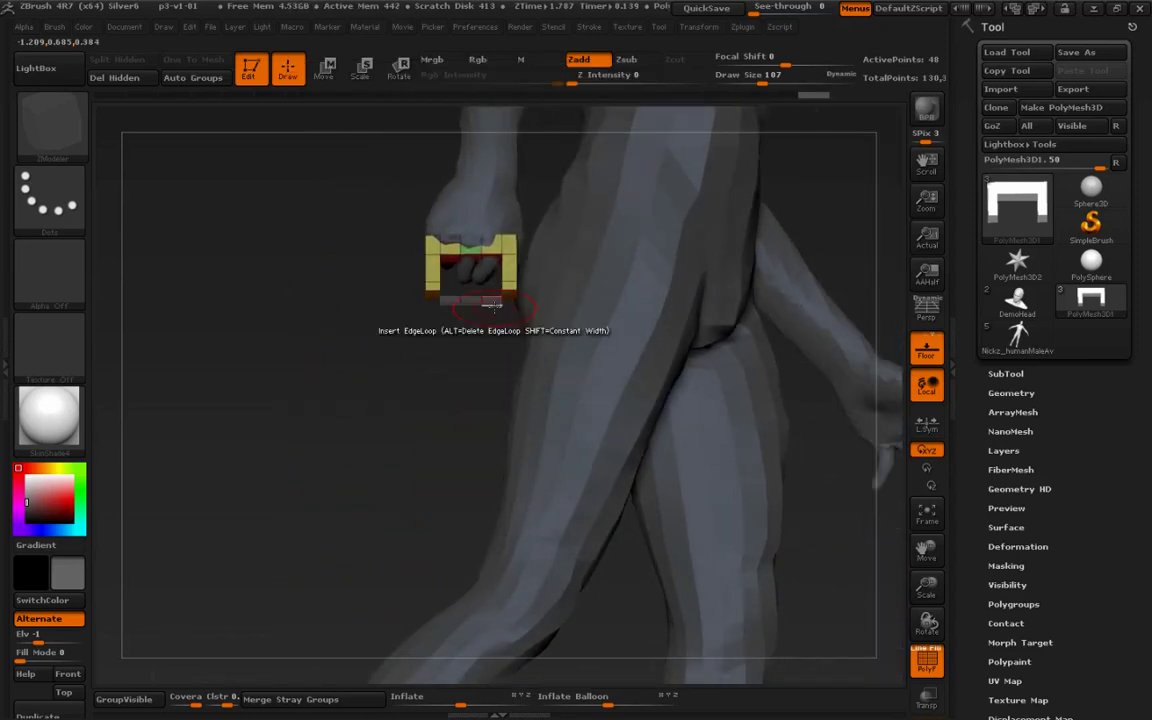
{"action": "left_click_drag", "start_coordinate": [493, 302], "coordinate": [519, 608]}
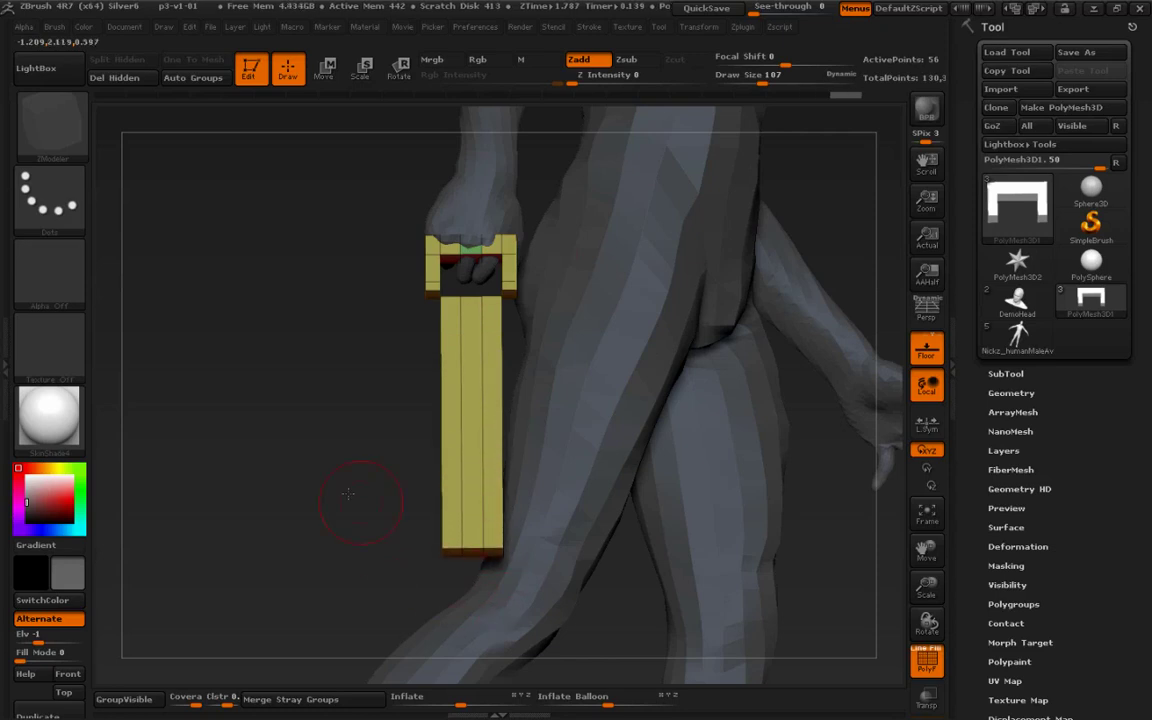
Step: Regroup the narrow block's side faces and QMesh them outward on both sides to form a wide, roughly square case body
{"action": "left_click_drag", "start_coordinate": [365, 497], "coordinate": [319, 509]}
{"action": "left_click", "coordinate": [473, 412], "text": "alt"}
{"action": "left_click_drag", "start_coordinate": [526, 413], "coordinate": [604, 424]}
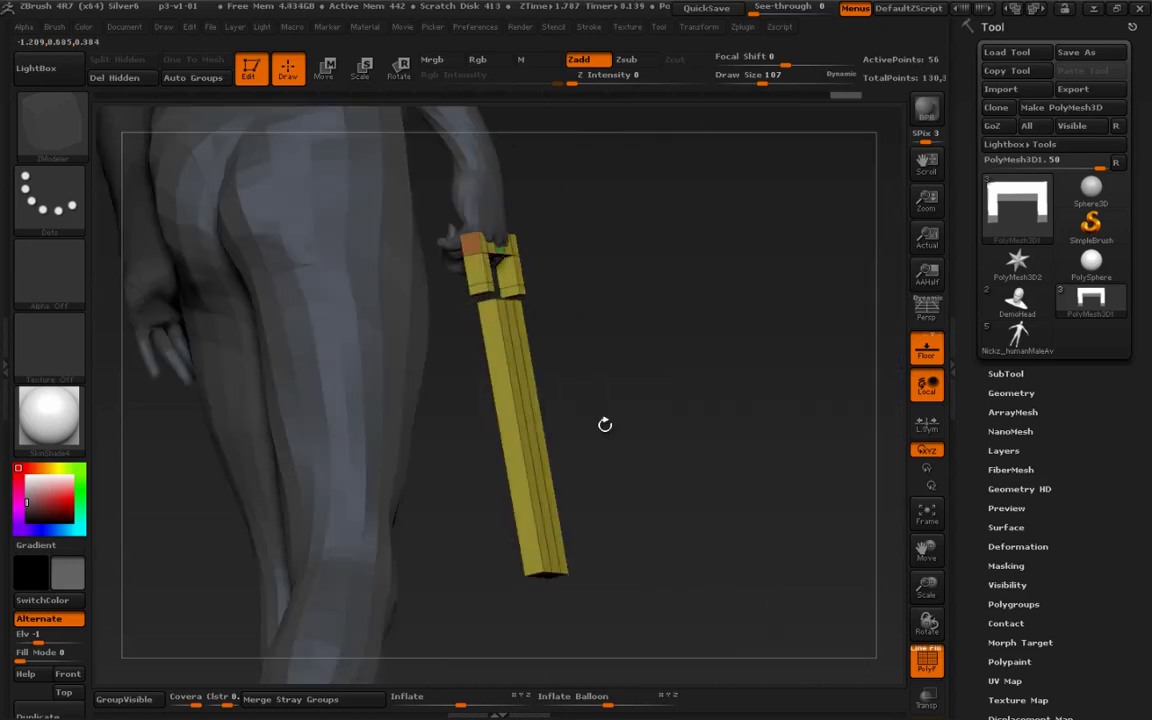
{"action": "left_click_drag", "start_coordinate": [560, 462], "coordinate": [660, 443]}
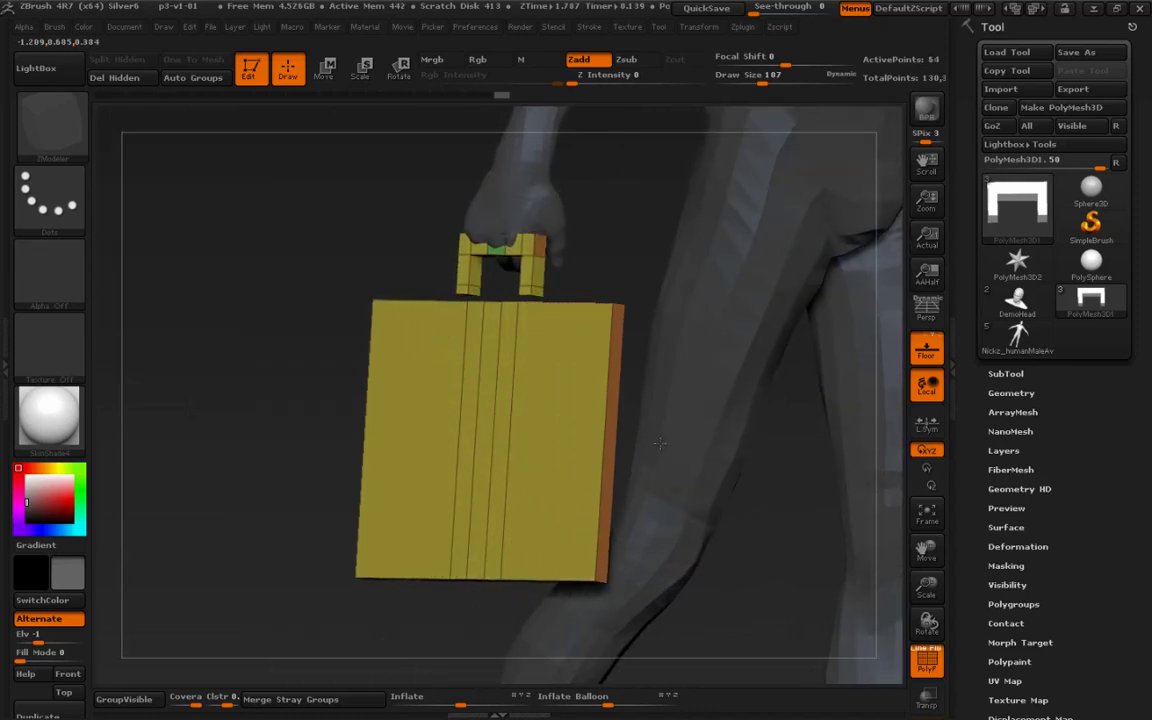
Step: Turn perspective back on and QMesh the case's two large faces outward to thicken the body evenly on both sides
{"action": "key", "text": "p"}
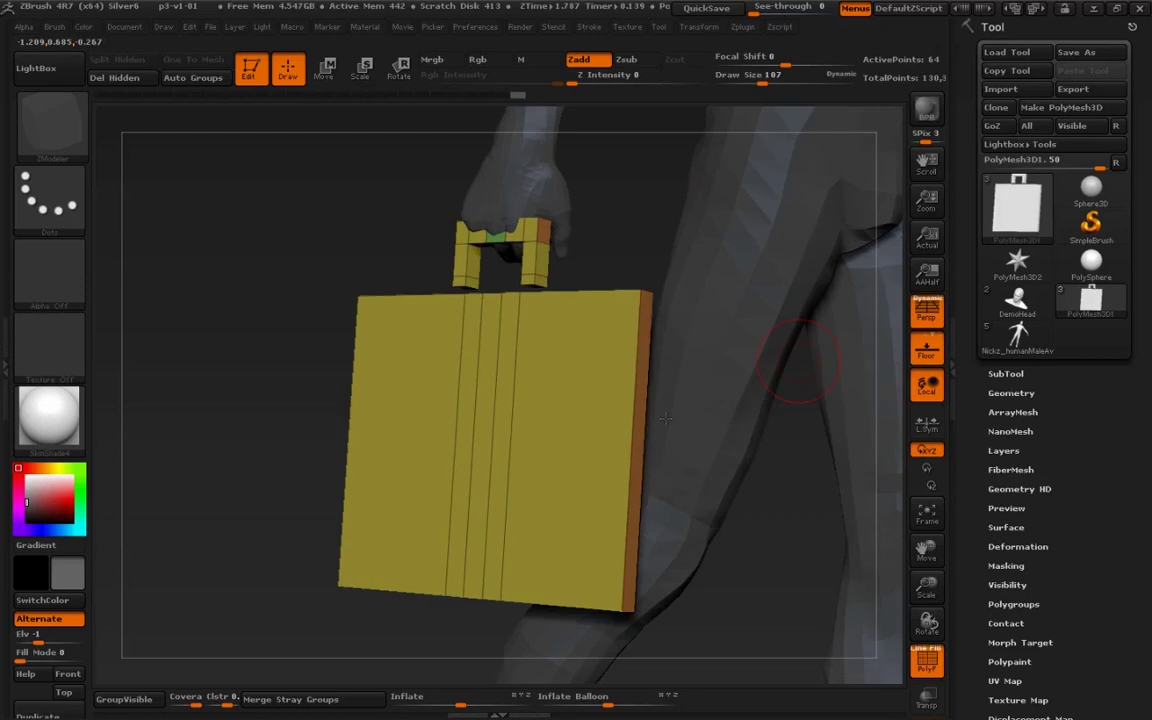
{"action": "left_click_drag", "start_coordinate": [295, 503], "coordinate": [188, 296], "text": "alt"}
{"action": "left_click_drag", "start_coordinate": [312, 405], "coordinate": [322, 438]}
{"action": "left_click_drag", "start_coordinate": [546, 372], "coordinate": [436, 383], "text": "alt"}
{"action": "left_click_drag", "start_coordinate": [616, 278], "coordinate": [620, 330]}
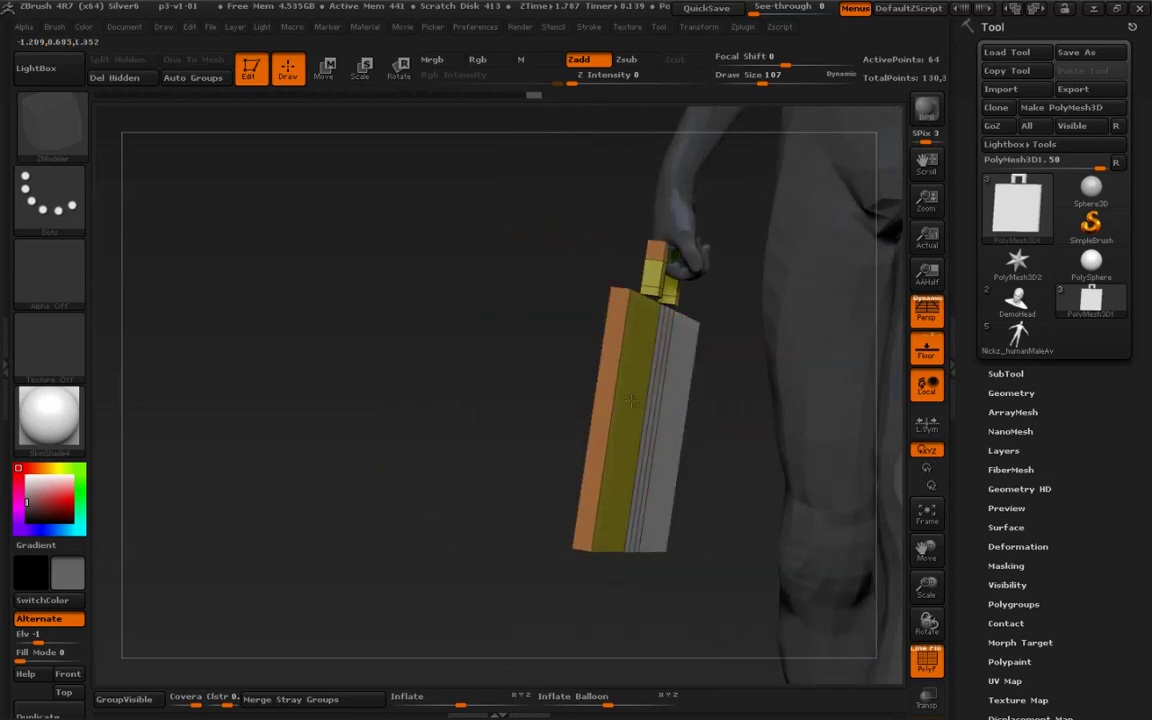
{"action": "left_click_drag", "start_coordinate": [630, 412], "coordinate": [652, 422]}
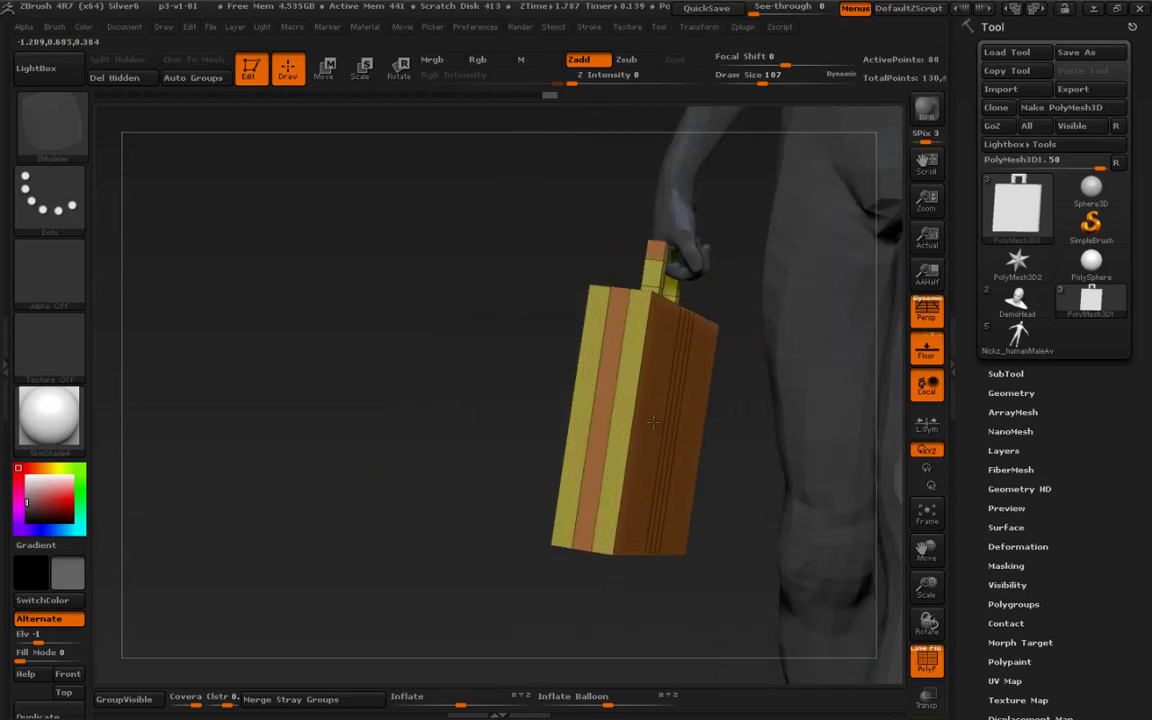
{"action": "left_click_drag", "start_coordinate": [458, 546], "coordinate": [467, 582]}
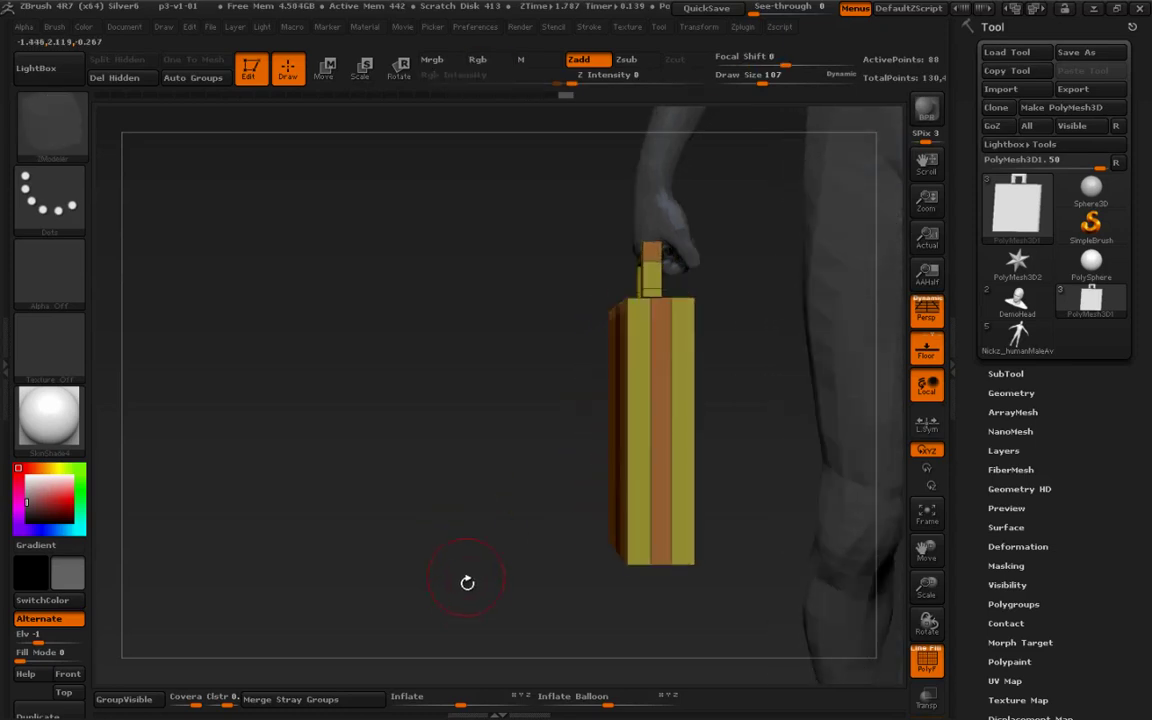
{"action": "mouse_move", "coordinate": [556, 597]}
{"action": "left_mouse_down"}
{"action": "mouse_move", "coordinate": [720, 581]}
{"action": "mouse_move", "coordinate": [720, 553]}
{"action": "mouse_move", "coordinate": [782, 478]}
{"action": "mouse_move", "coordinate": [766, 607]}
{"action": "mouse_move", "coordinate": [817, 556]}
{"action": "mouse_move", "coordinate": [818, 596]}
{"action": "left_mouse_up"}
Step: Hide the polyframe, tilt the briefcase with a transpose line drawn from its handle, and nudge it to fit the walking figure's fist
{"action": "key", "text": "shift+f"}
{"action": "key", "text": "w"}
{"action": "mouse_move", "coordinate": [530, 458]}
{"action": "left_mouse_down"}
{"action": "mouse_move", "coordinate": [393, 458]}
{"action": "mouse_move", "coordinate": [472, 460]}
{"action": "left_mouse_up"}
{"action": "left_click_drag", "start_coordinate": [393, 535], "coordinate": [480, 520], "text": "shift"}
{"action": "left_click_drag", "start_coordinate": [470, 384], "coordinate": [729, 305]}
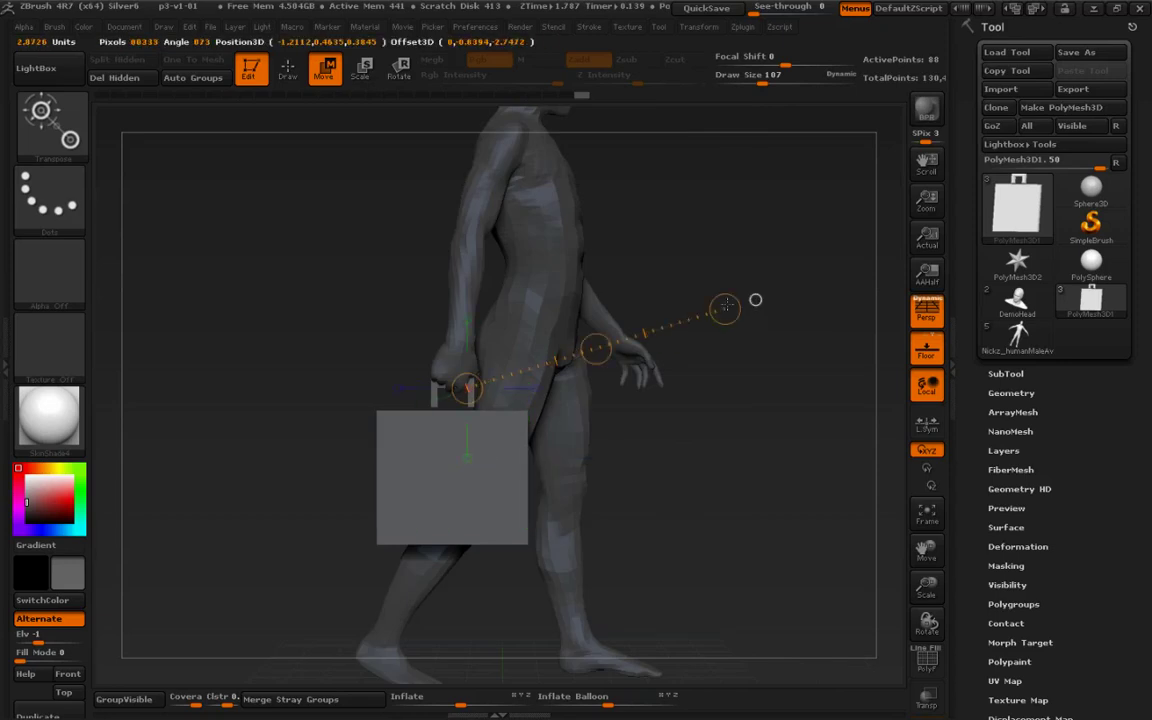
{"action": "key", "text": "r"}
{"action": "left_click_drag", "start_coordinate": [597, 346], "coordinate": [607, 427]}
{"action": "key", "text": "w"}
{"action": "left_click_drag", "start_coordinate": [603, 345], "coordinate": [594, 342]}
{"action": "key", "text": "q"}
{"action": "mouse_move", "coordinate": [815, 497]}
{"action": "left_mouse_down"}
{"action": "mouse_move", "coordinate": [734, 504]}
{"action": "mouse_move", "coordinate": [771, 483]}
{"action": "mouse_move", "coordinate": [743, 570]}
{"action": "mouse_move", "coordinate": [747, 601]}
{"action": "left_mouse_up"}
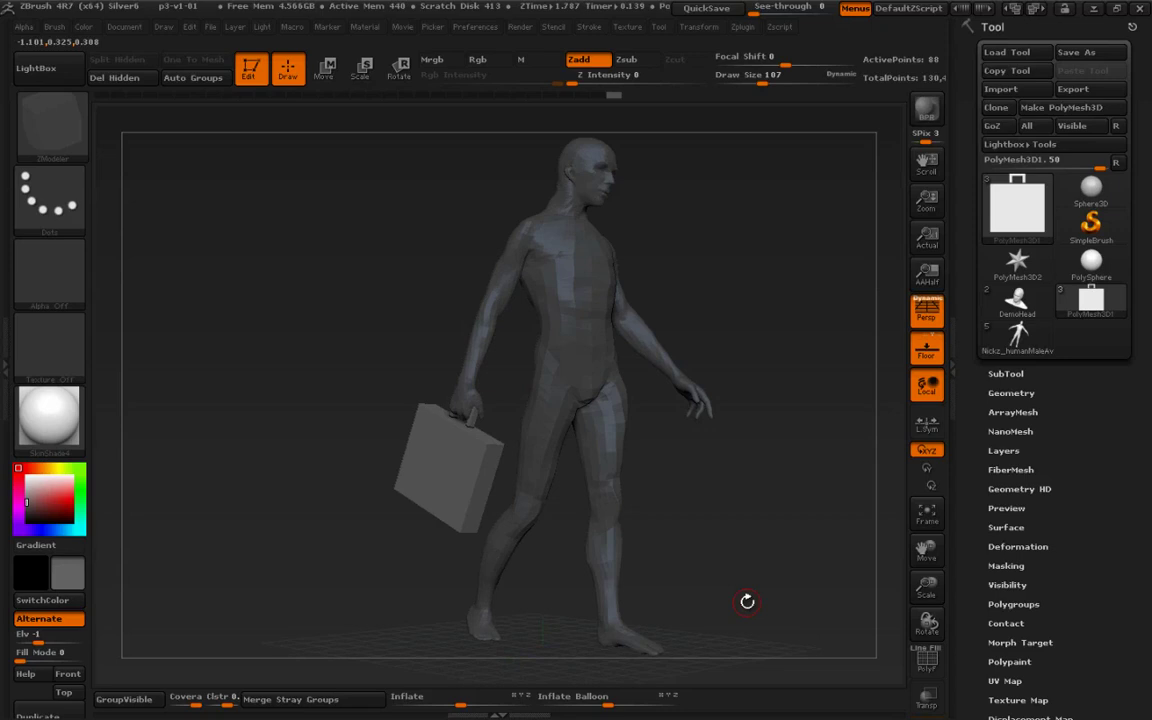
Step: Open the subtool list and the Initialize options for quick cubes, spheres and cylinders
{"action": "left_click", "coordinate": [1006, 373]}
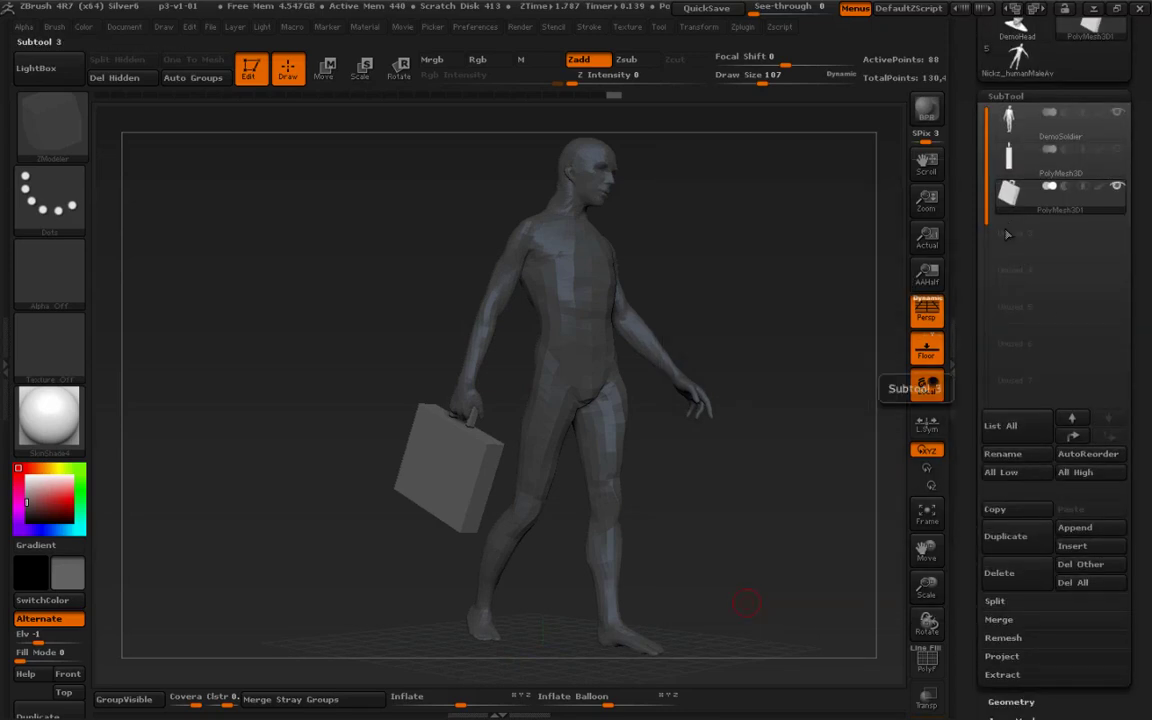
{"action": "left_click_drag", "start_coordinate": [976, 444], "coordinate": [1032, 391]}
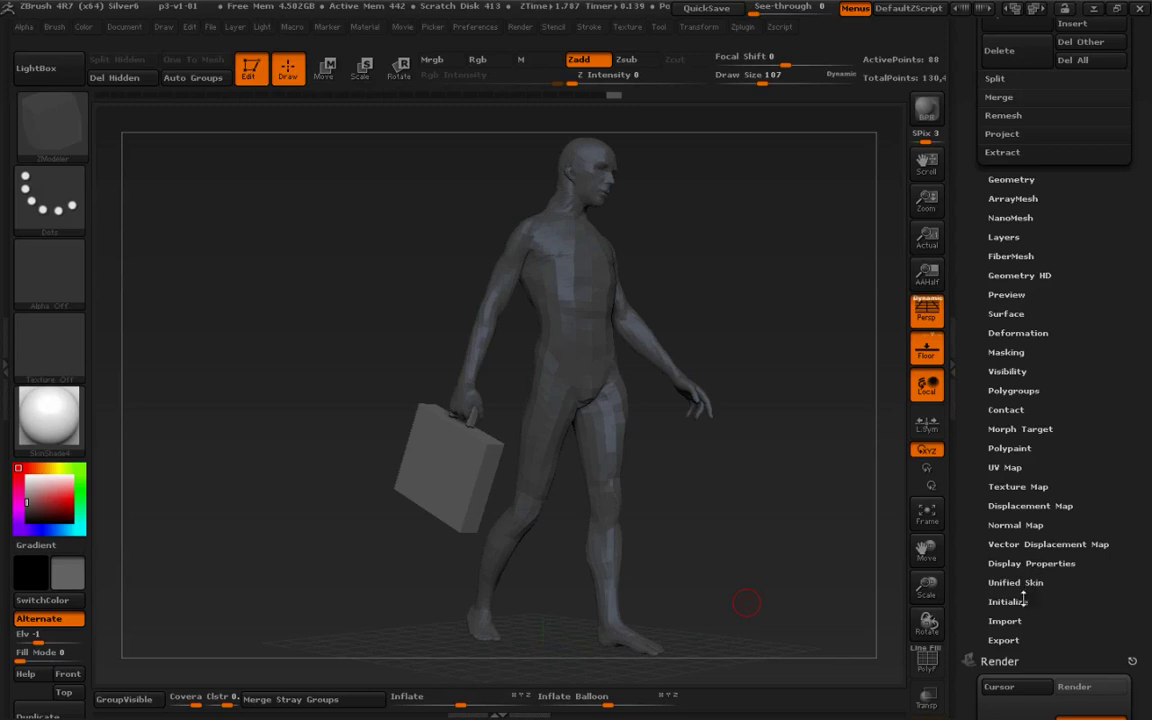
{"action": "scroll", "coordinate": [1023, 598], "scroll_direction": "down", "scroll_amount": 5}
{"action": "scroll", "coordinate": [1052, 216], "scroll_direction": "up", "scroll_amount": 2}
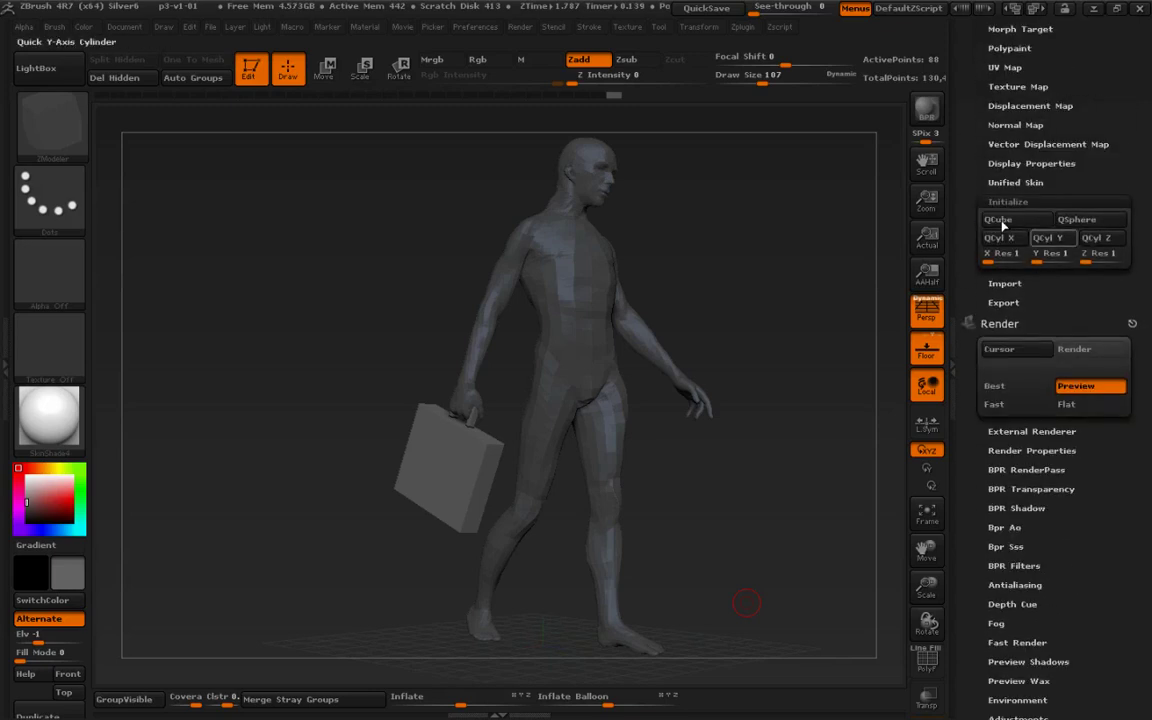